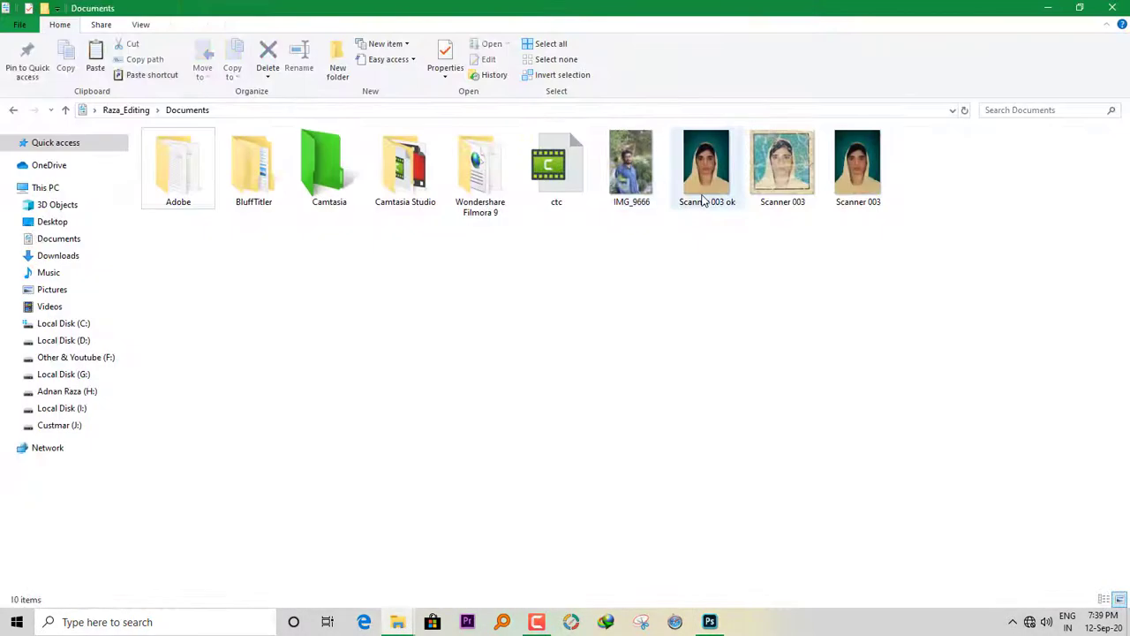
Open IMG_9666 from the Documents folder in Photoshop and duplicate the Background layer
right_click(651, 168)
mouse_move(803, 391)
left_click(872, 389)
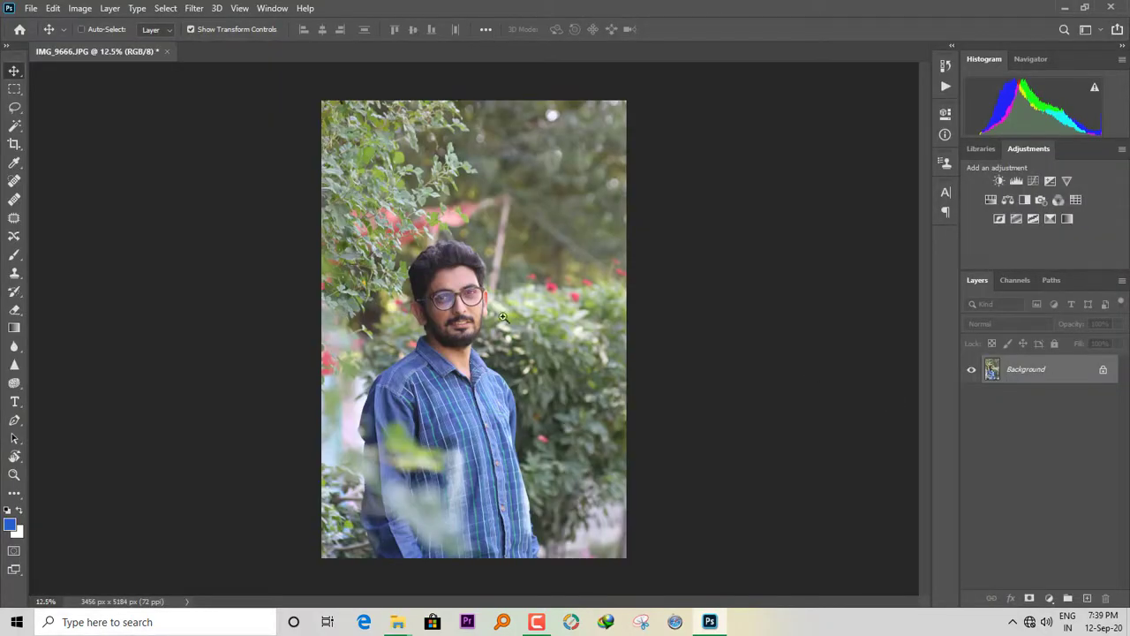
left_click_drag(501, 316, 484, 337)
key("ctrl+j")
key("ctrl+0")
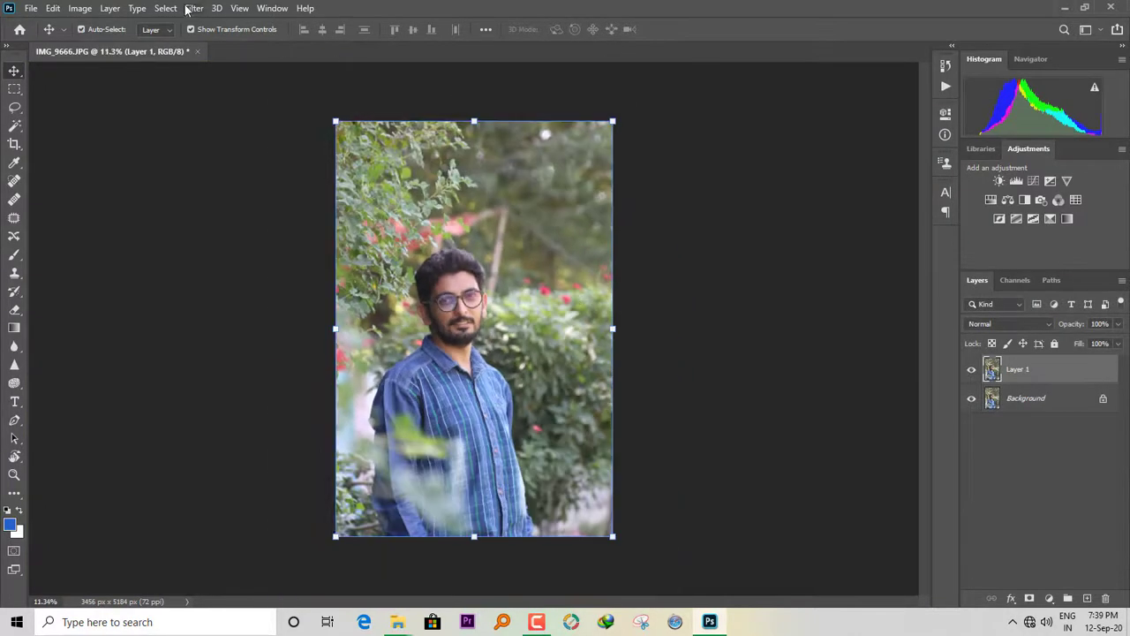
Apply the Camera Raw Filter to the copied layer with Exposure -0.45, Contrast +27, Highlights -46, Shadows +46 and Blacks about -17
left_click(193, 8)
left_click(233, 93)
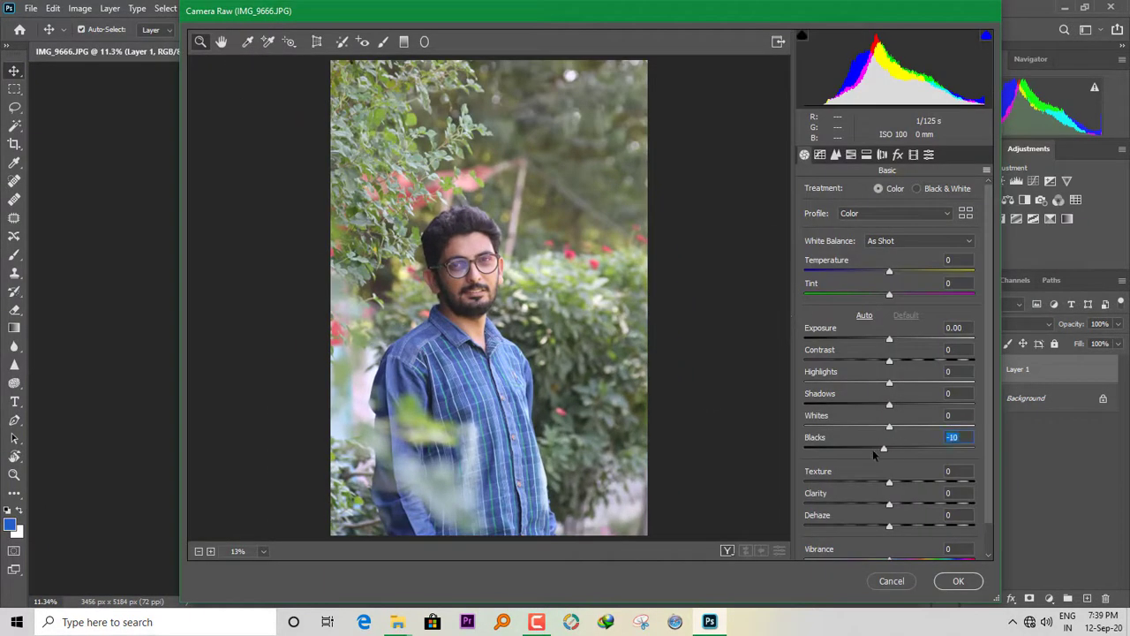
mouse_move(874, 454)
left_mouse_down()
mouse_move(848, 452)
mouse_move(864, 452)
left_mouse_up()
left_click_drag(886, 341, 927, 407)
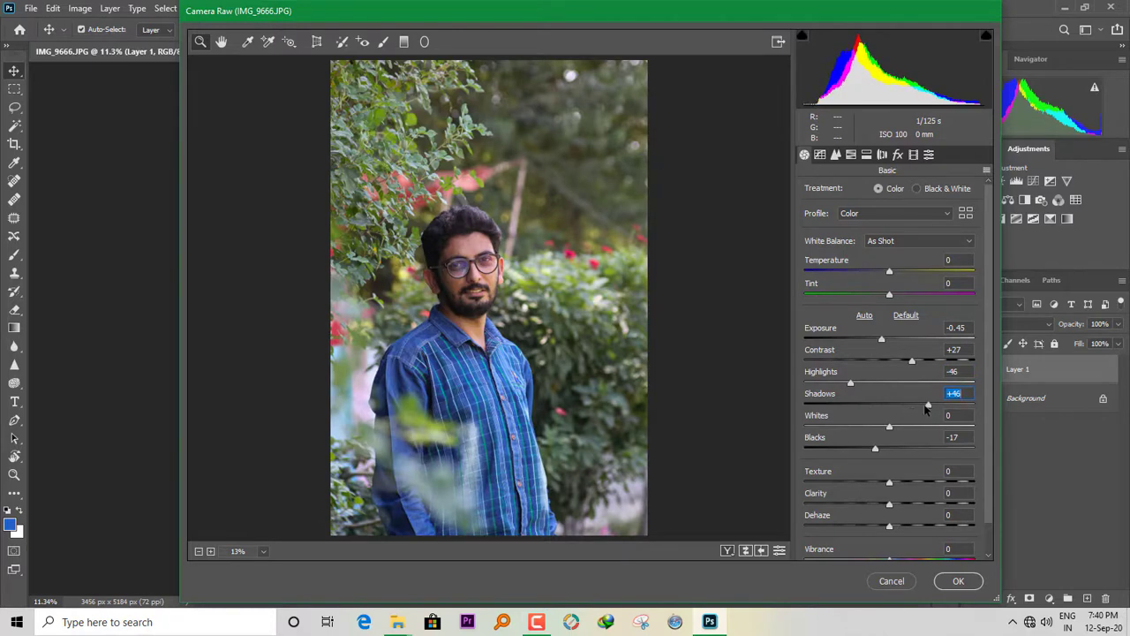
left_click_drag(876, 450, 874, 449)
key("Return")
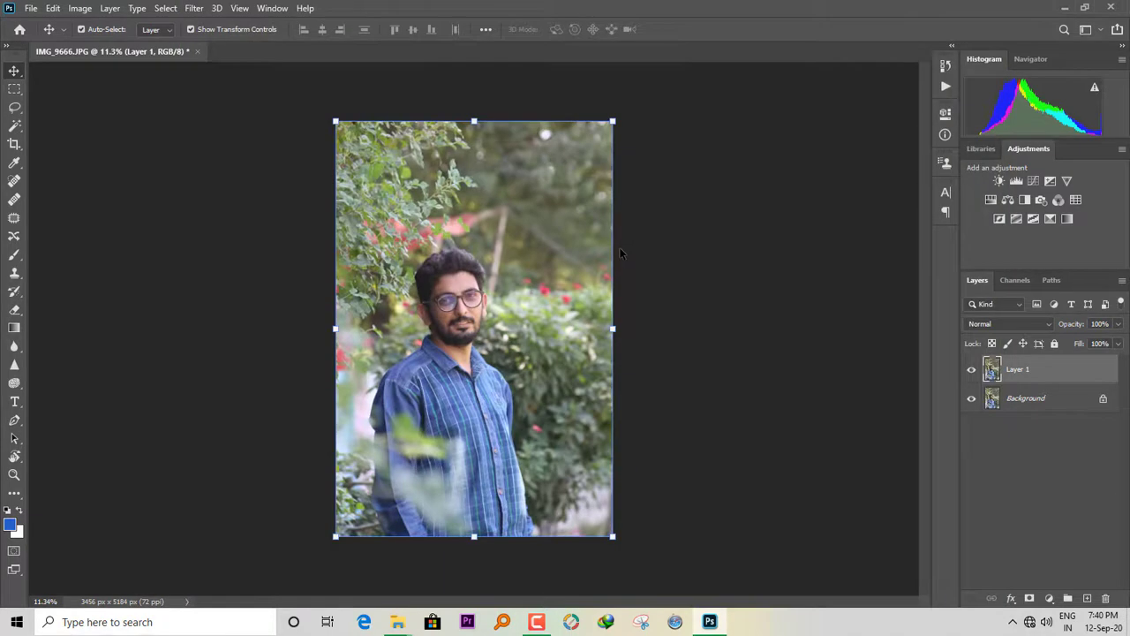
scroll(483, 313, "up", 6)
scroll(484, 321, "down", 5)
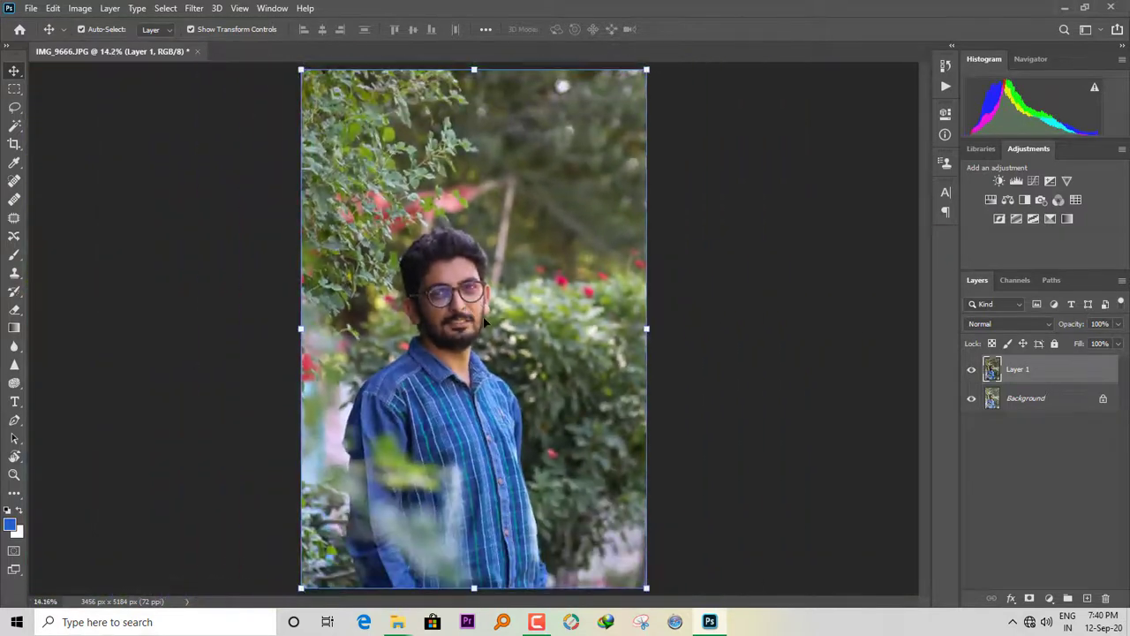
left_click(1049, 598)
left_click(1044, 477)
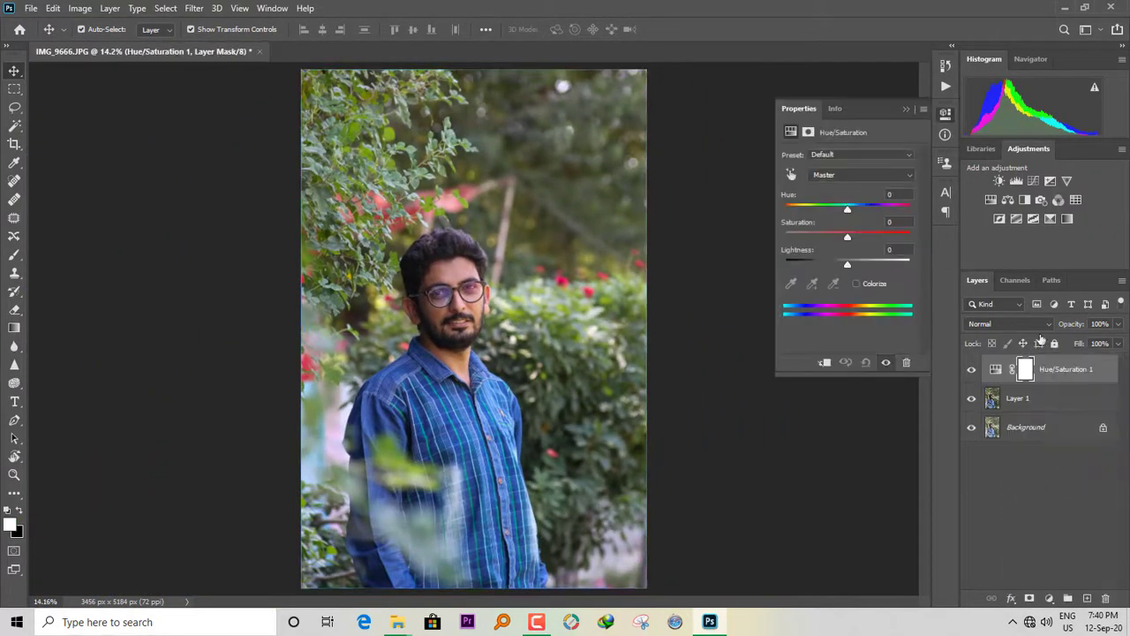
left_click(791, 175)
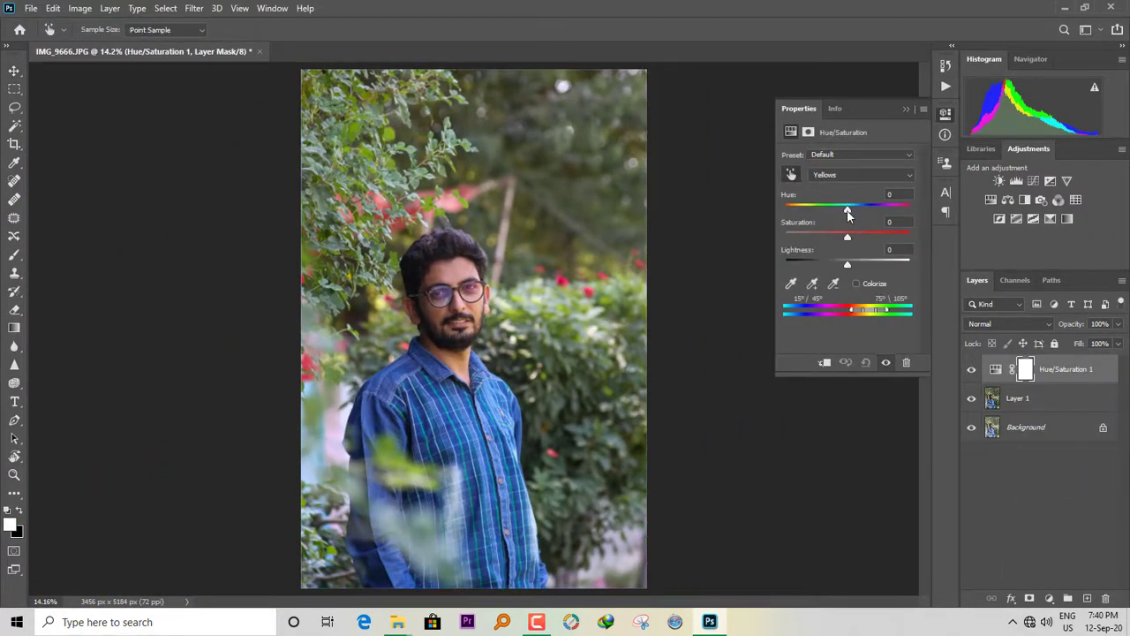
mouse_move(848, 214)
left_mouse_down()
mouse_move(883, 212)
mouse_move(830, 214)
left_mouse_up()
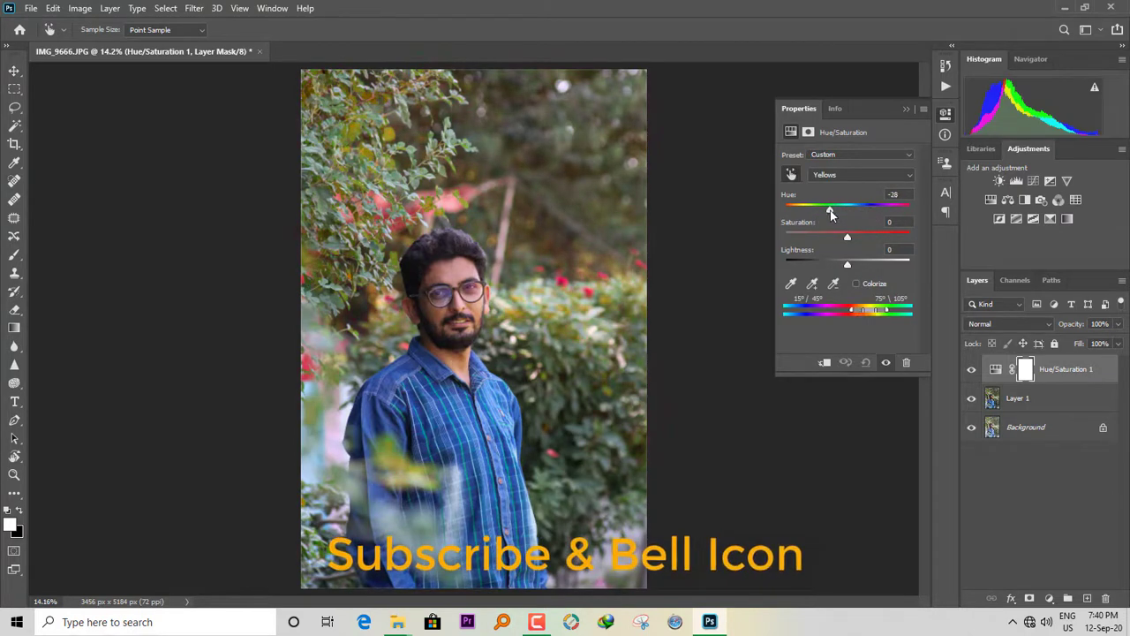
key("Delete")
Add a Hue/Saturation adjustment layer, raise the Cyans saturation to +57 and compare the photo with and without it
left_click(1049, 598)
left_click(1071, 461)
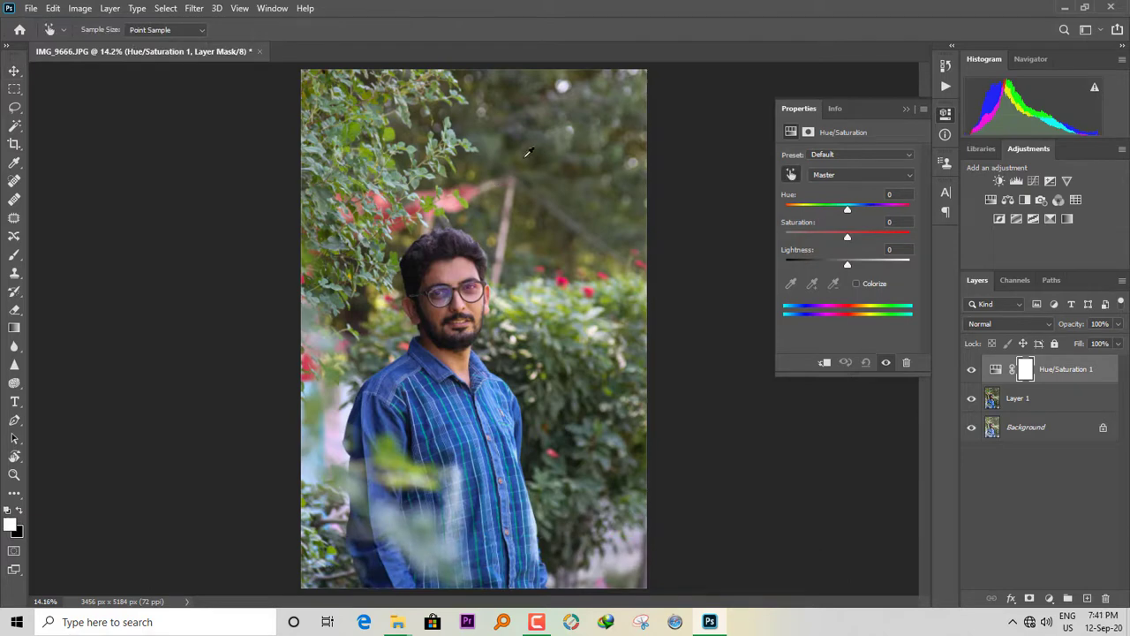
left_click_drag(858, 237, 870, 236)
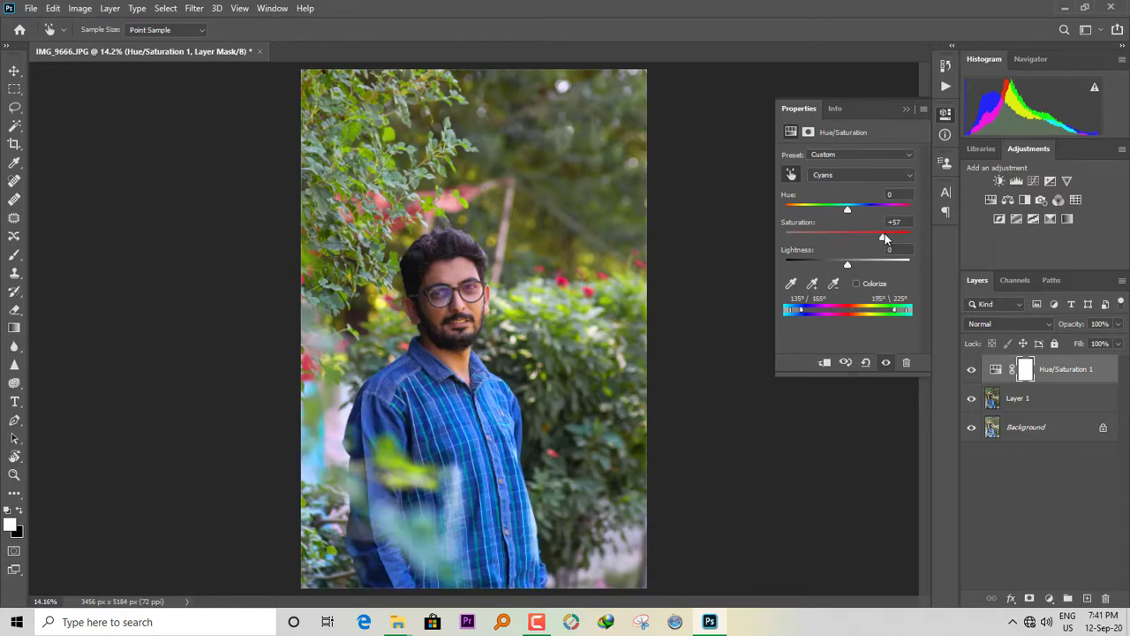
left_click(944, 113)
left_click(973, 370)
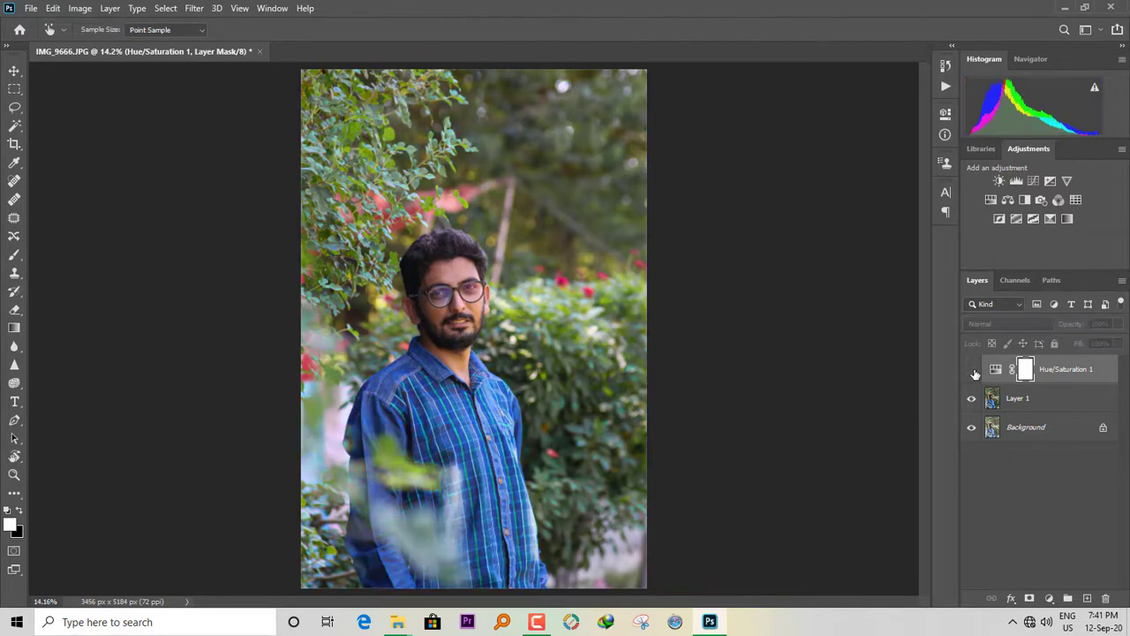
left_click(972, 369)
Paint black on the Hue/Saturation mask with a brush of about 1200 px over the blurred foreground leaves, shirt and lower bushes
key("b")
key("bracketright")
key("bracketright")
key("bracketright")
key("bracketright")
key("bracketright")
key("bracketright")
key("bracketright")
key("bracketright")
key("bracketright")
key("bracketright")
key("bracketright")
key("bracketright")
key("bracketright")
key("bracketright")
key("bracketright")
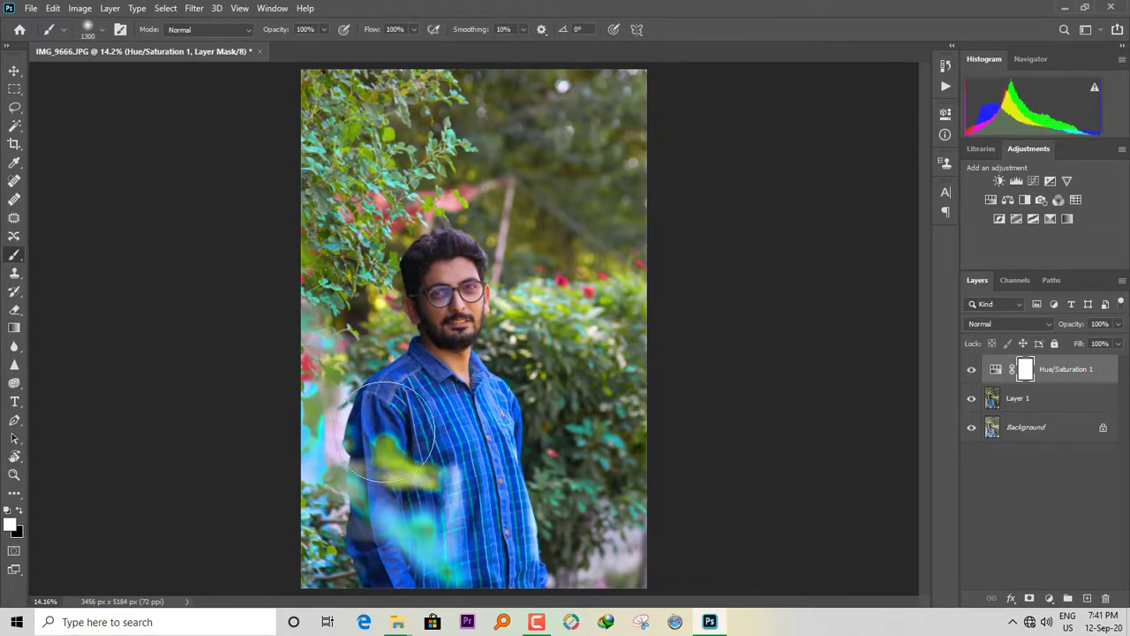
left_click(19, 511)
mouse_move(391, 475)
left_mouse_down()
mouse_move(430, 554)
mouse_move(293, 386)
left_mouse_up()
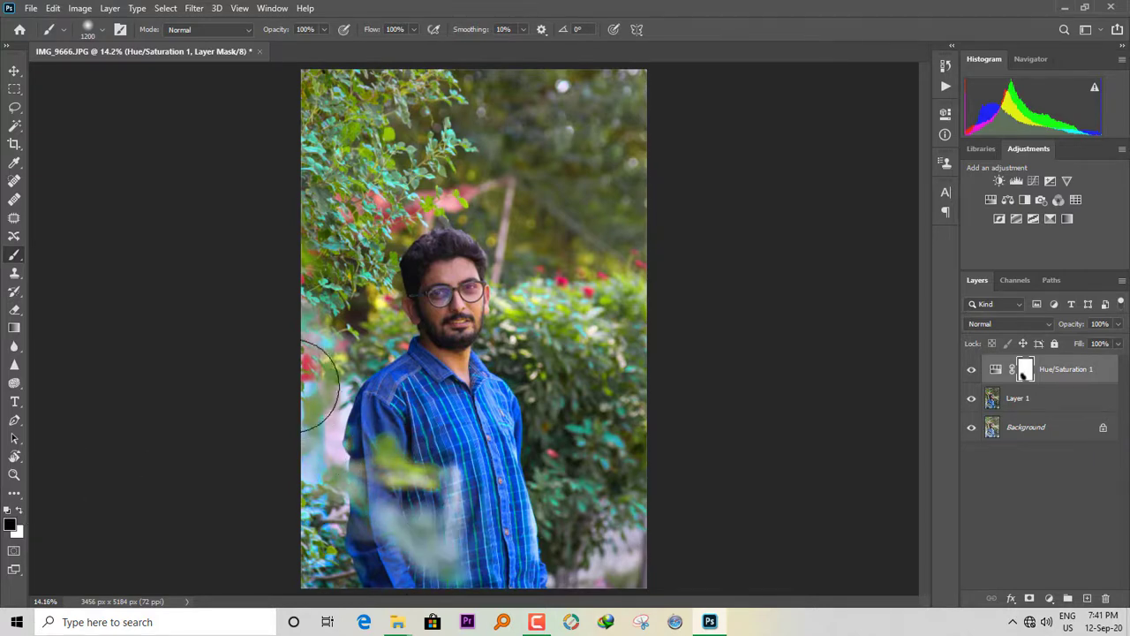
left_click_drag(313, 582, 393, 387)
mouse_move(544, 350)
left_mouse_down()
mouse_move(574, 481)
mouse_move(543, 532)
left_mouse_up()
key("c")
key("v")
Add a second Hue/Saturation adjustment layer and raise the saturation of the shirt's blue tones
scroll(472, 500, "up", 3)
left_click(1048, 598)
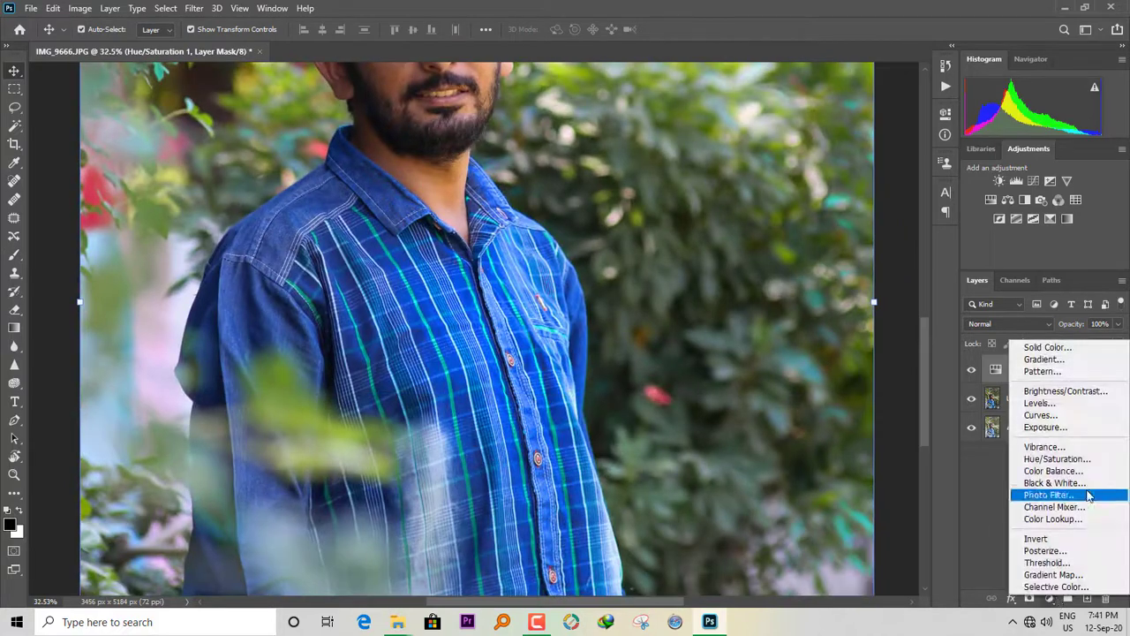
left_click(1047, 461)
left_click(791, 173)
left_click_drag(848, 236, 884, 238)
left_click(906, 108)
Paint black on the second Hue/Saturation mask over the hair and glasses to remove the blue cast there
left_click_drag(530, 132, 578, 425)
left_click_drag(533, 328, 589, 327)
left_click_drag(565, 300, 647, 383)
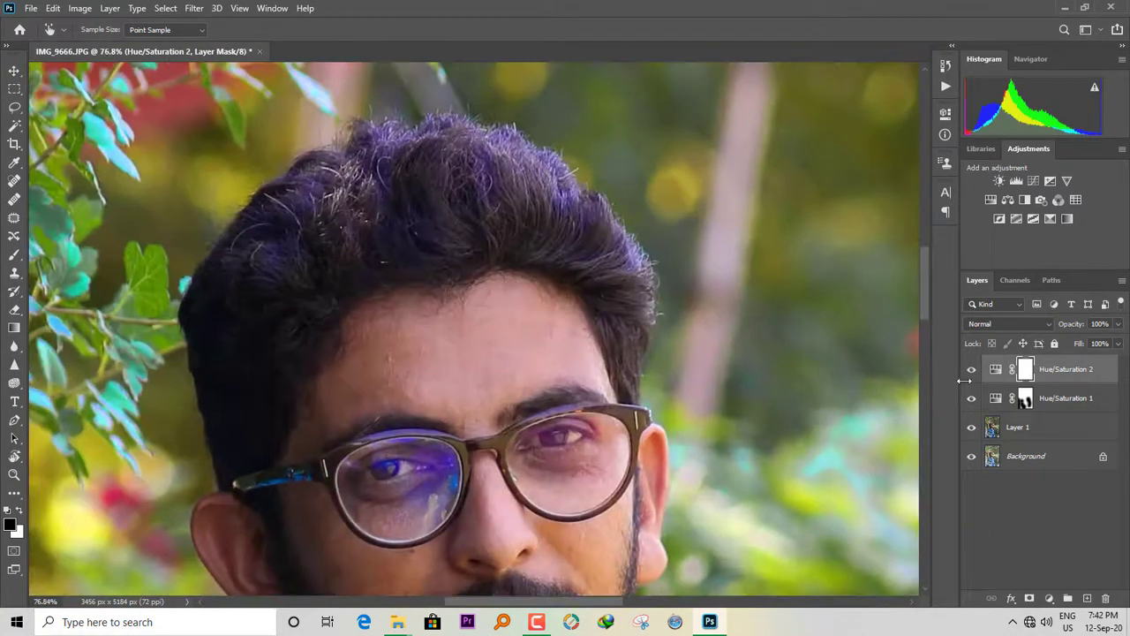
key("b")
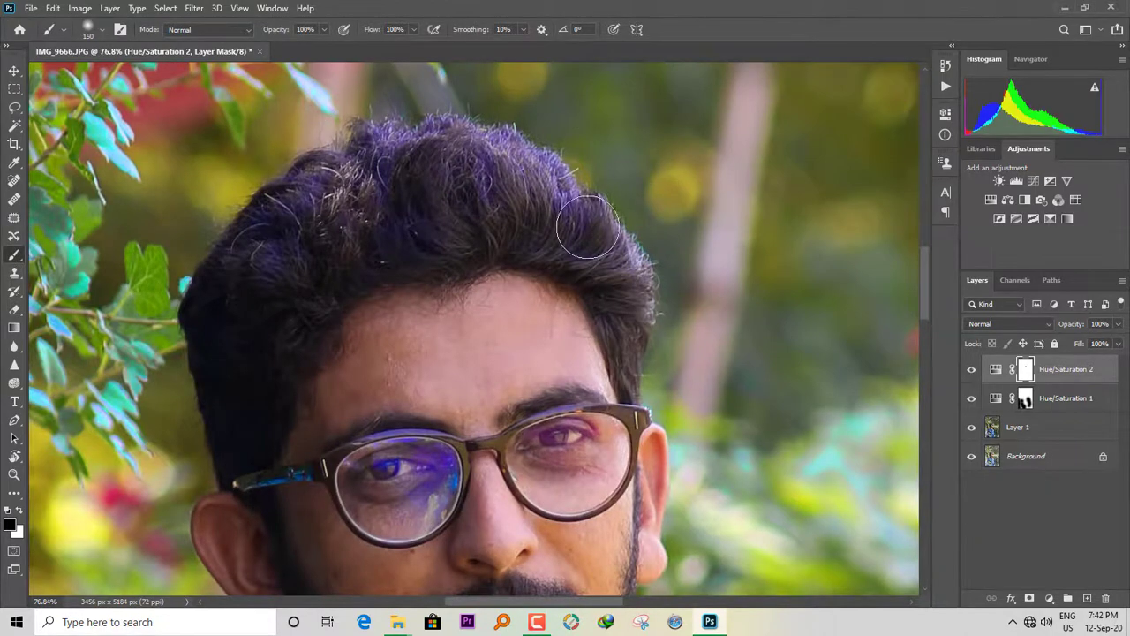
mouse_move(588, 227)
left_mouse_down()
mouse_move(414, 132)
mouse_move(512, 203)
mouse_move(306, 226)
left_mouse_up()
left_click_drag(245, 301, 255, 257)
left_click_drag(480, 168, 476, 200)
mouse_move(420, 448)
left_mouse_down()
mouse_move(424, 256)
mouse_move(436, 298)
left_mouse_up()
key("ctrl+0")
key("v")
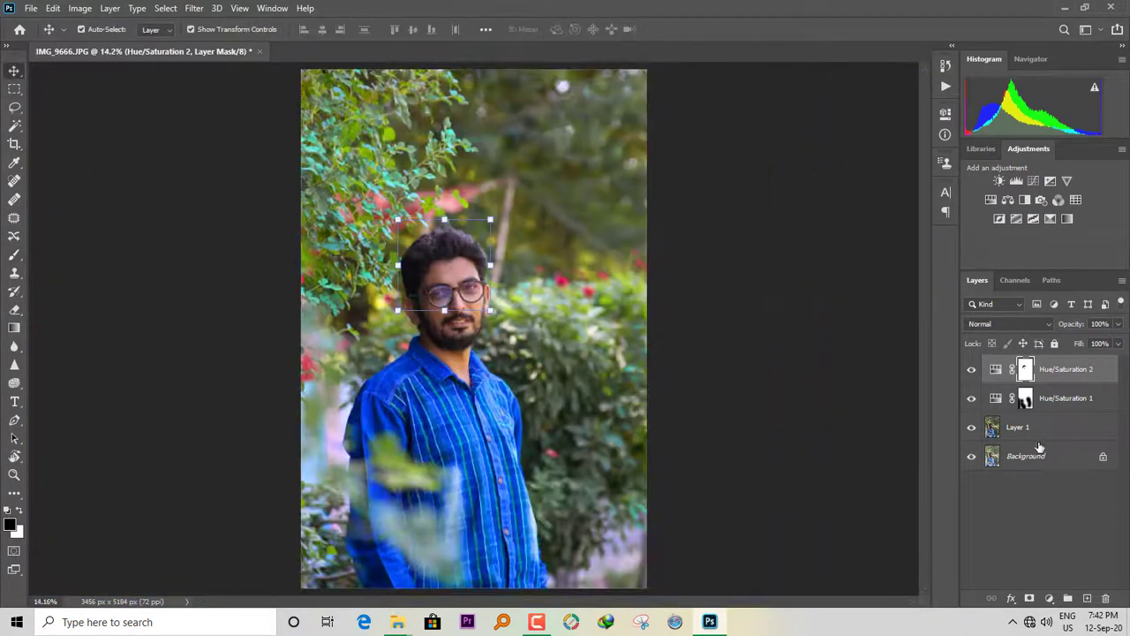
Save the layered document as IMG_9666.psd
key("ctrl+shift+s")
key("Return")
left_click(719, 168)
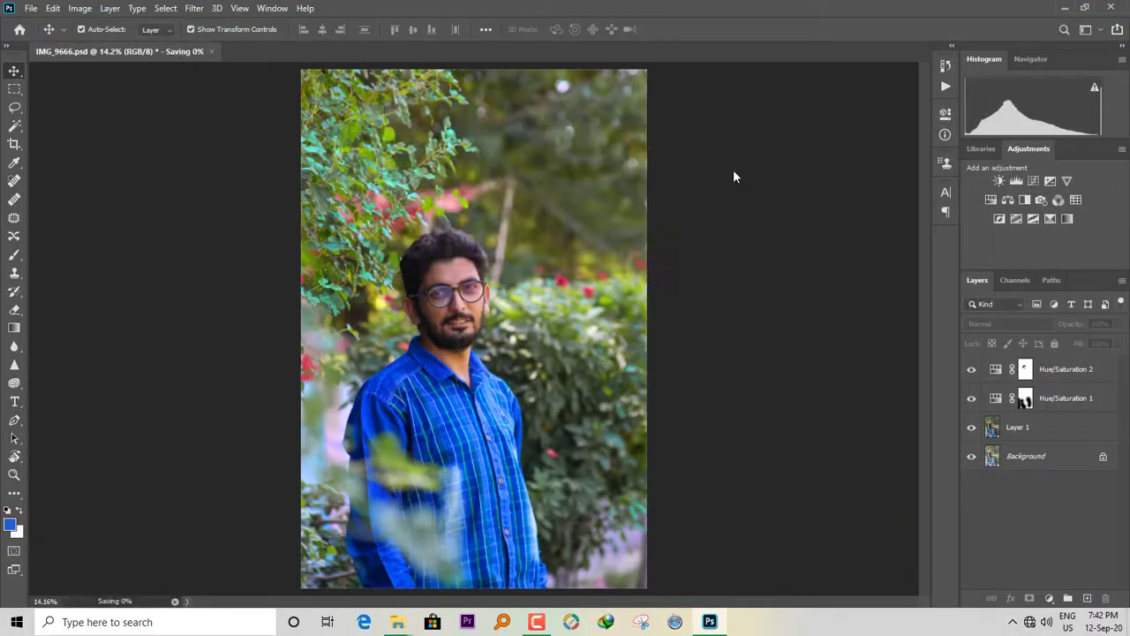
Flatten the image and duplicate the resulting Background layer
scroll(533, 335, "down", 3)
scroll(533, 335, "up", 10)
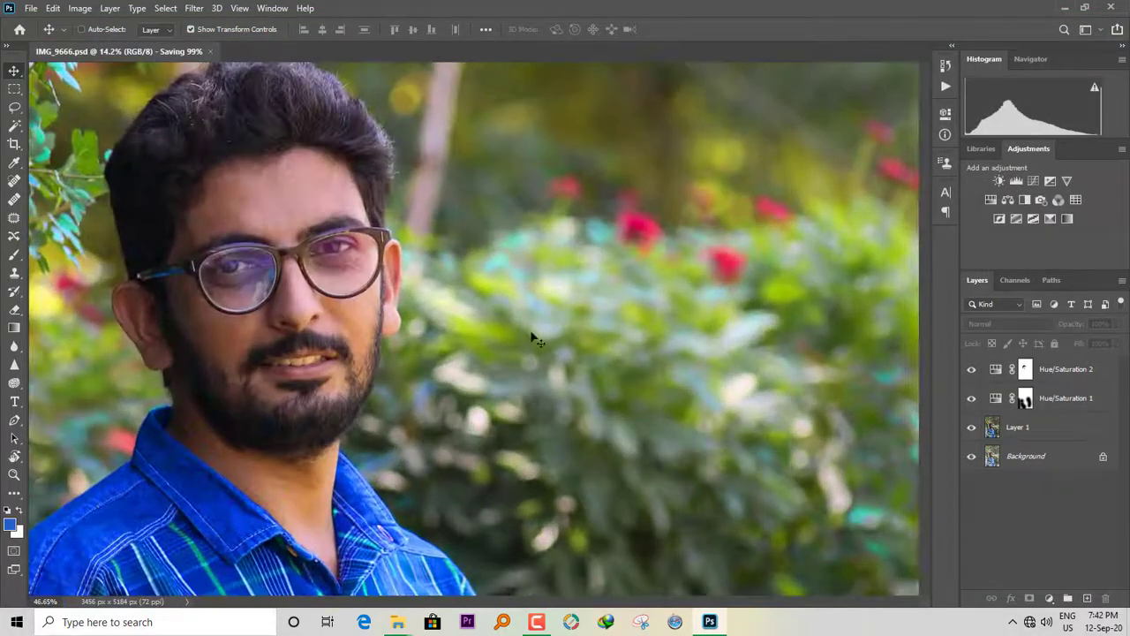
left_click(109, 8)
left_click(156, 547)
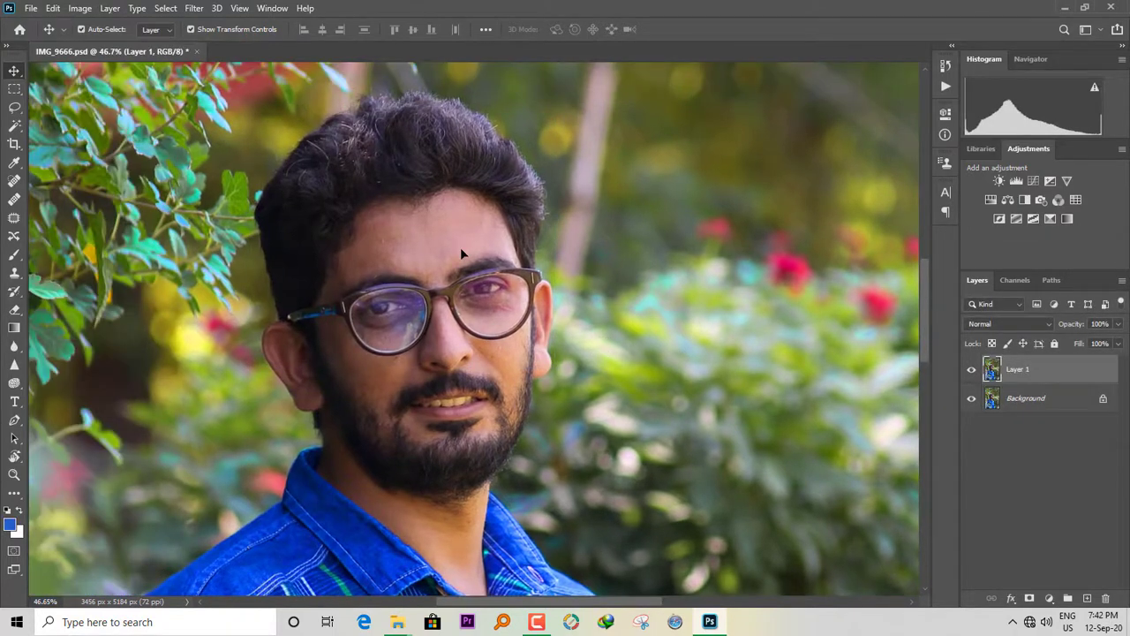
Select the skin of the face and neck with the Magic Wand at tolerance 32, adding to the selection
key("w")
left_click(460, 247)
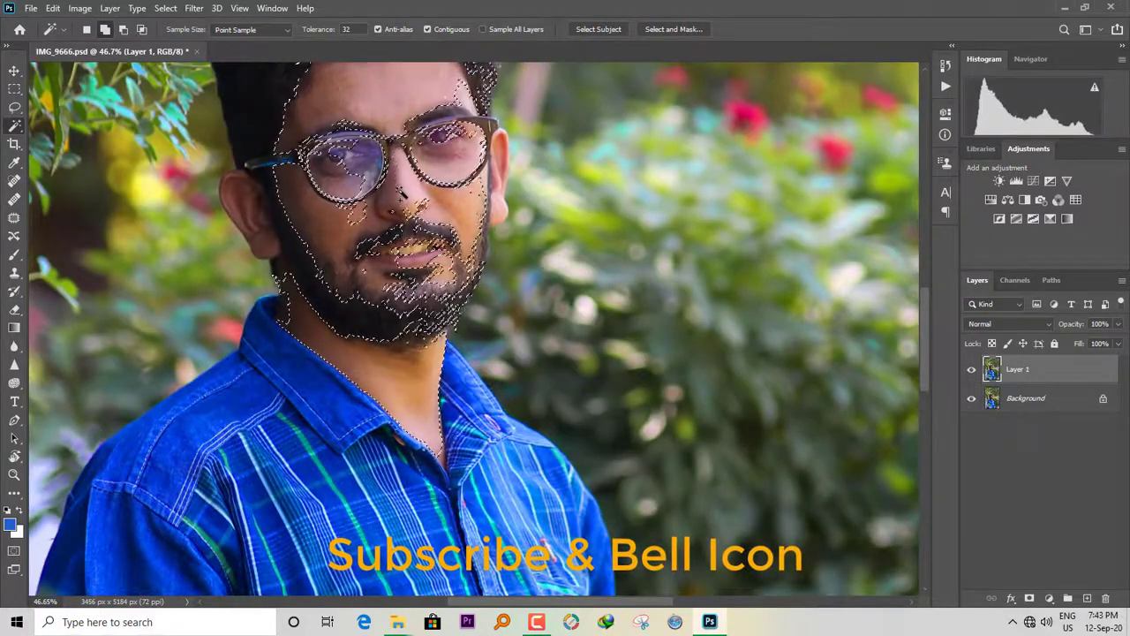
left_click_drag(448, 281, 468, 360)
left_click_drag(473, 476, 477, 372)
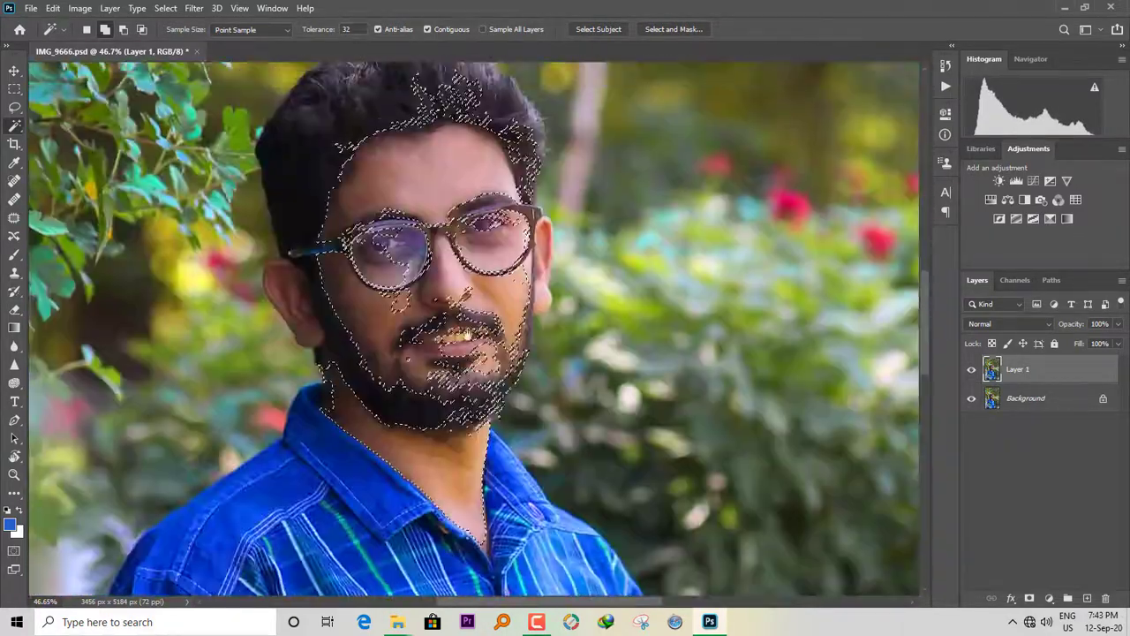
Subtract the moustache and beard from the skin selection with the Patch tool, and feather the selection
scroll(476, 331, "up", 4)
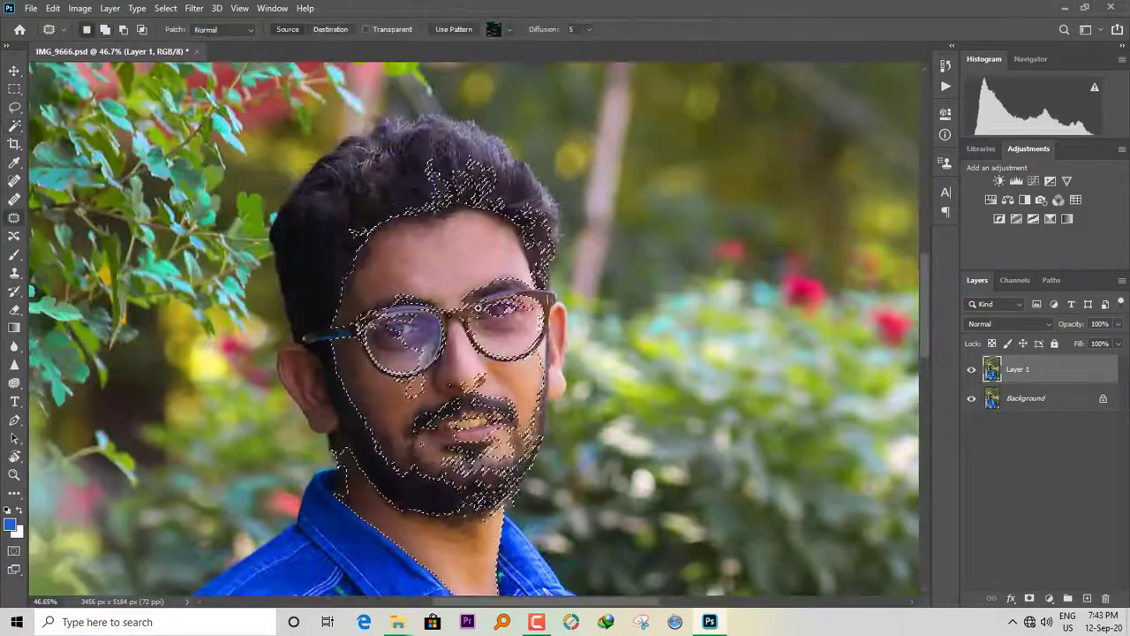
left_click_drag(364, 364, 448, 325)
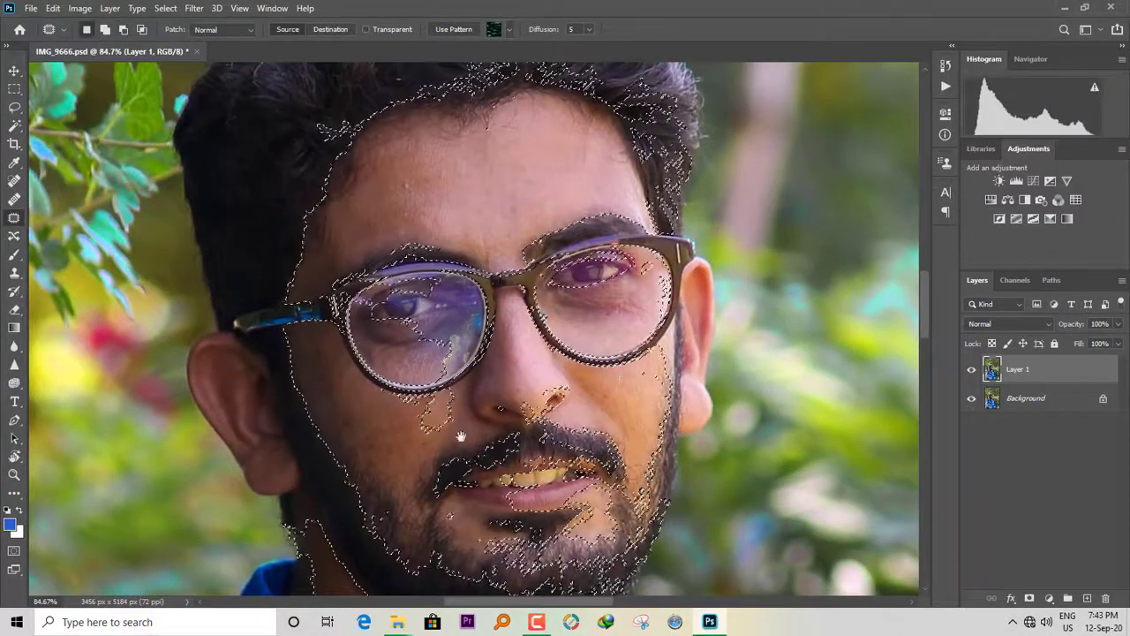
left_click_drag(462, 436, 463, 381)
mouse_move(466, 365)
left_mouse_down()
mouse_move(418, 399)
mouse_move(465, 371)
left_mouse_up()
scroll(526, 380, "down", 2)
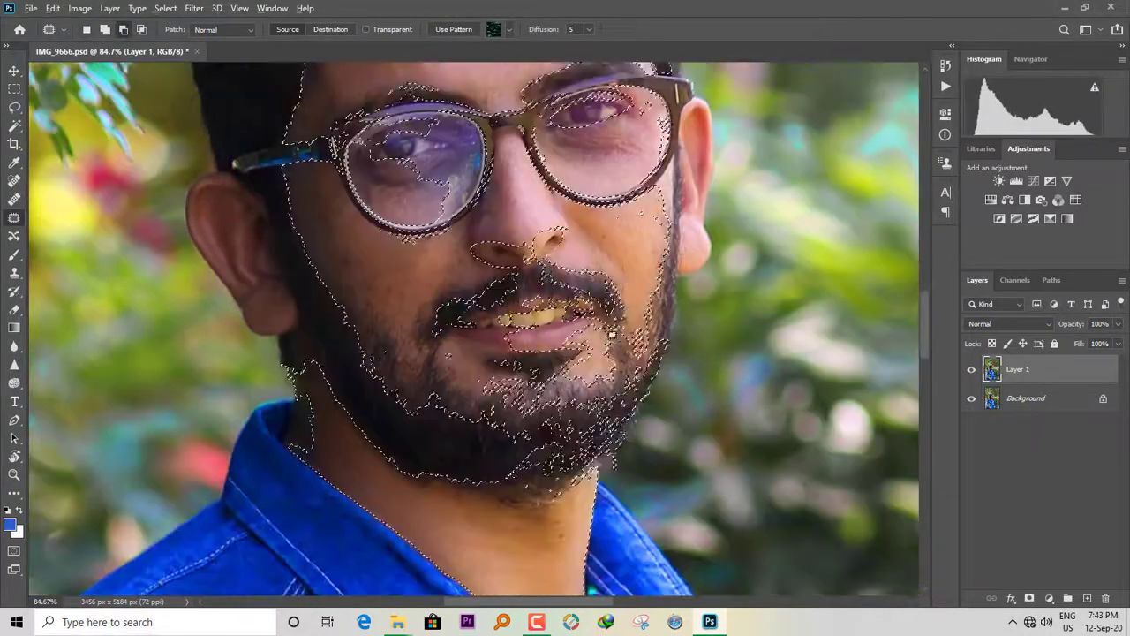
mouse_move(495, 289)
left_mouse_down()
mouse_move(598, 431)
mouse_move(487, 414)
mouse_move(327, 433)
mouse_move(385, 477)
left_mouse_up()
scroll(514, 180, "up", 5)
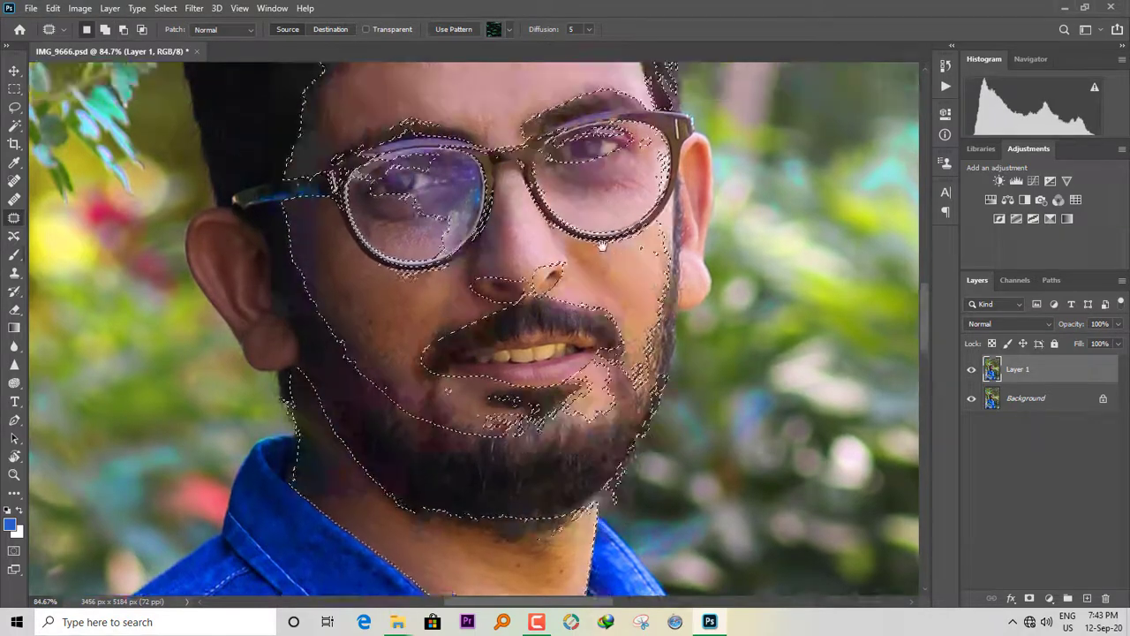
key("ctrl+0")
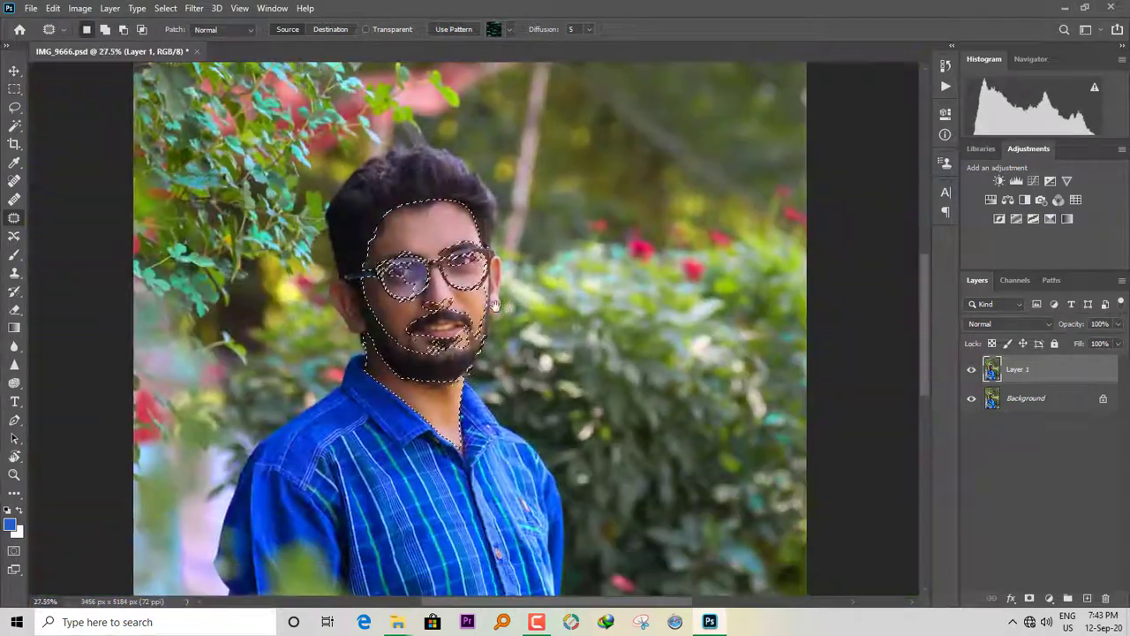
key("shift+F6")
left_click(634, 192)
Smooth the selected skin with the Portraiture filter using Threshold 29, Sharpness 3 and Softness 9, and deselect
left_click(194, 8)
mouse_move(315, 303)
left_click(393, 312)
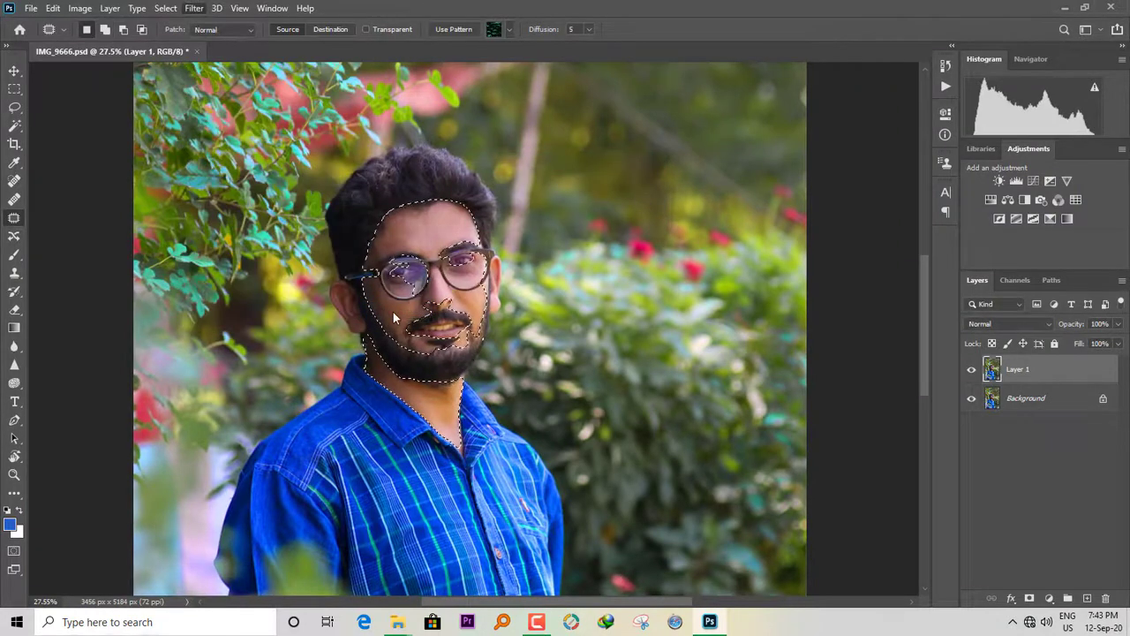
left_click(371, 361)
left_click_drag(267, 475, 285, 490)
left_click_drag(276, 475, 273, 475)
left_click_drag(317, 175, 326, 175)
left_click(634, 236)
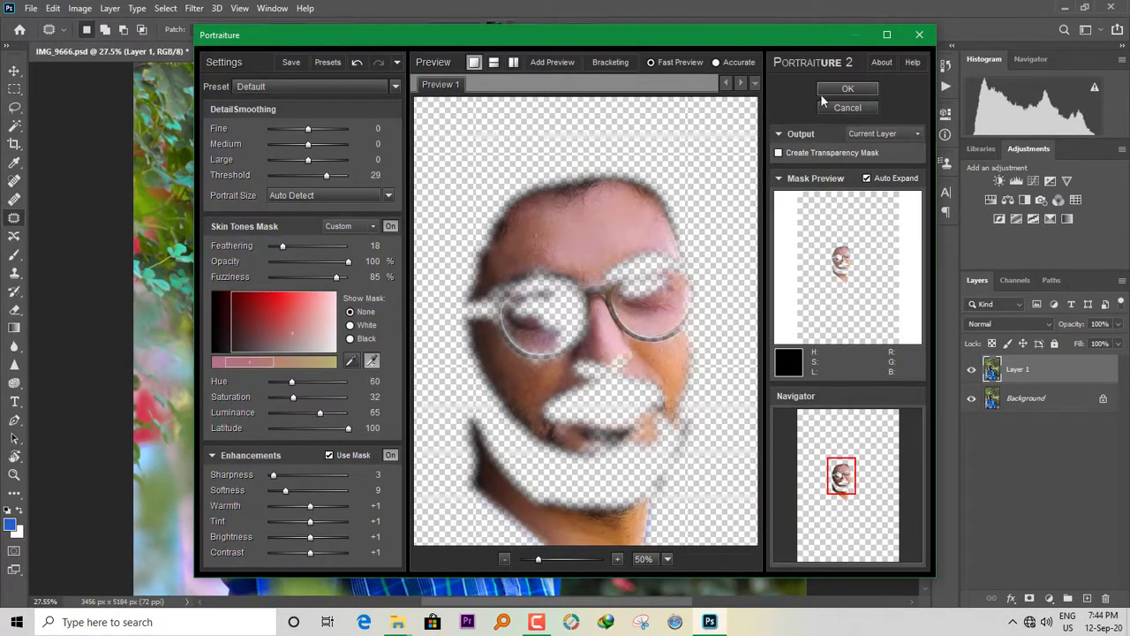
left_click(823, 90)
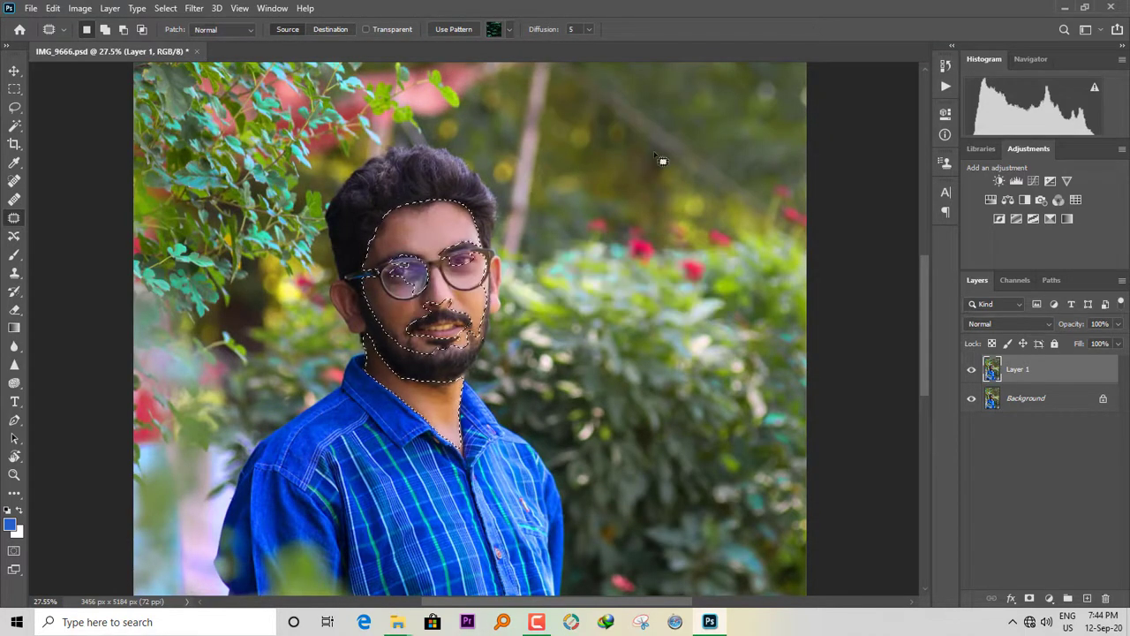
key("ctrl+d")
key("v")
Even out the skin on the forehead, nose and below the eye nearer the visible background greenery with the Clone Stamp at 30% opacity
scroll(433, 258, "up", 6)
key("s")
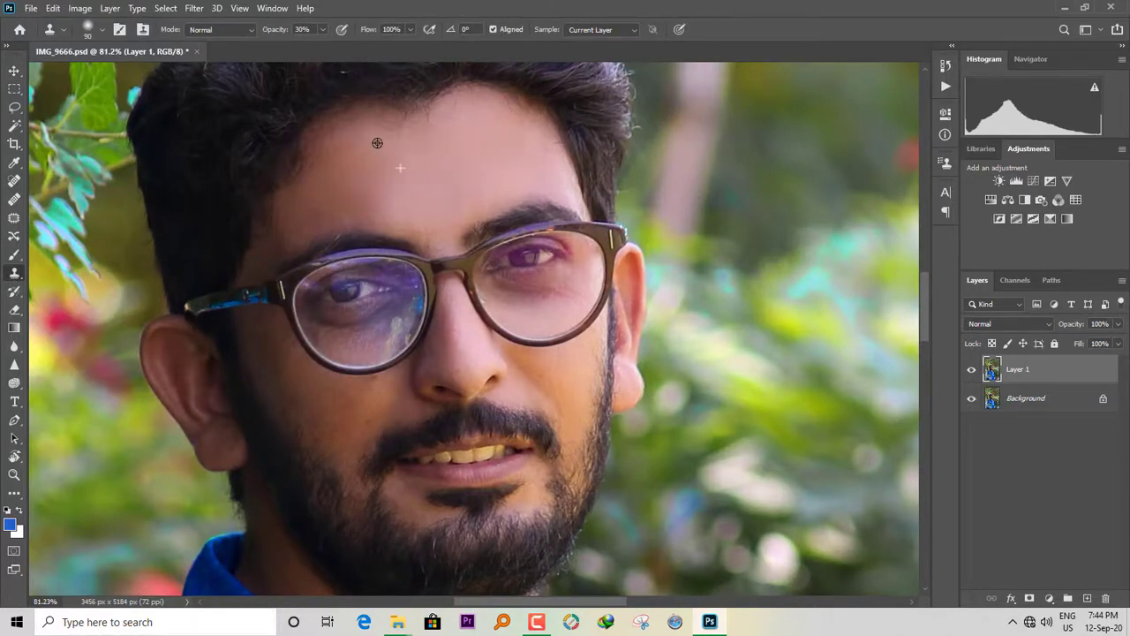
left_click_drag(471, 322, 475, 226)
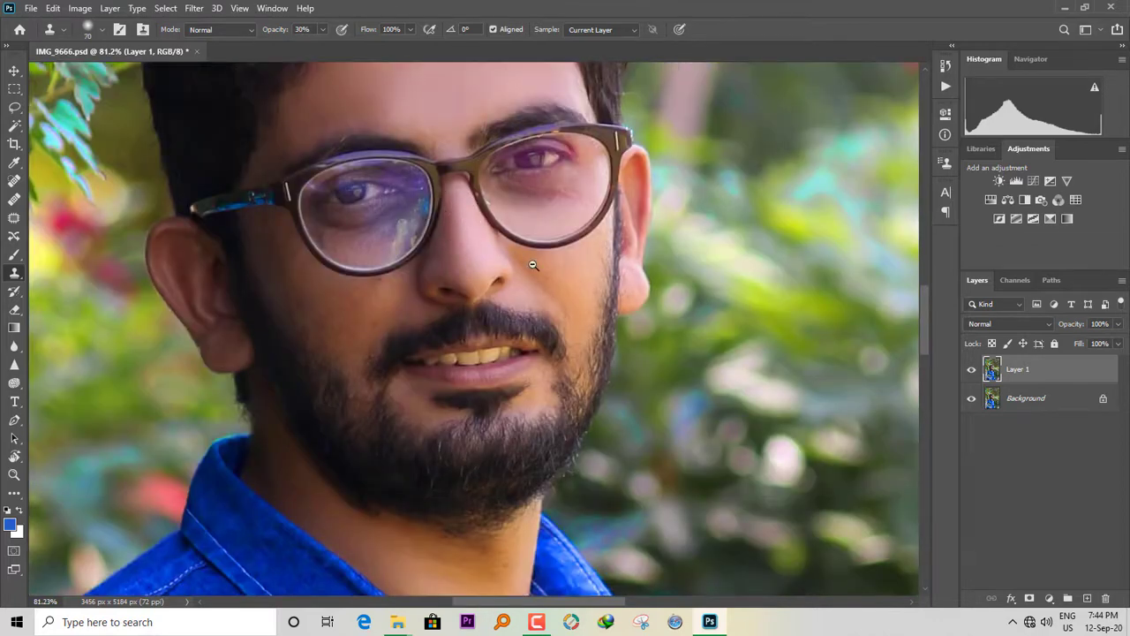
left_click_drag(533, 264, 621, 257)
key("bracketleft")
key("bracketleft")
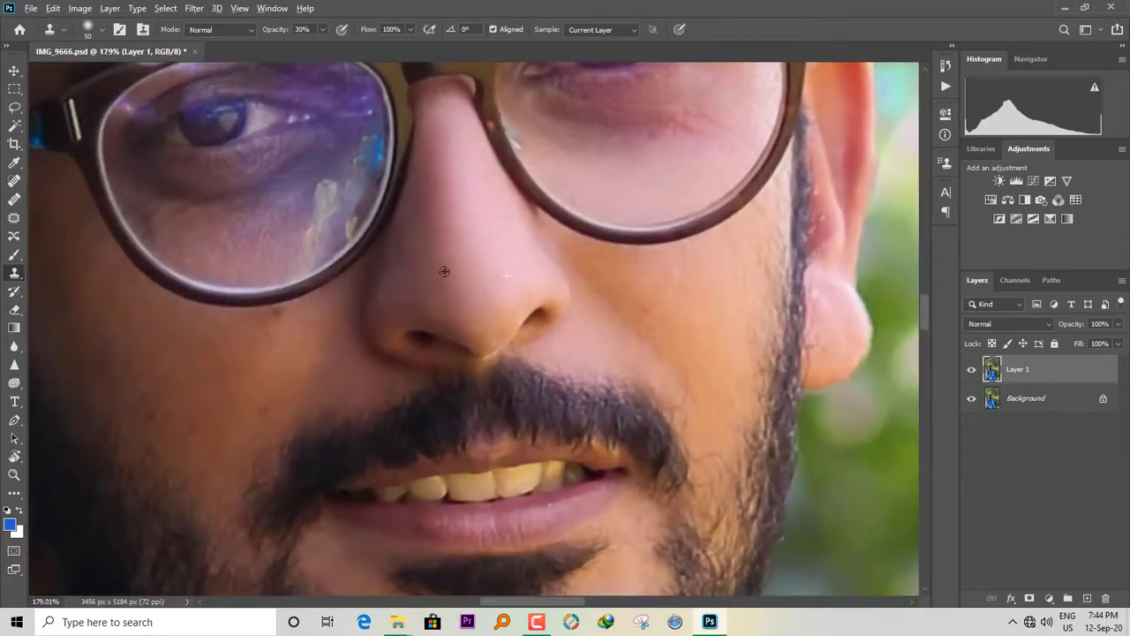
left_click_drag(434, 158, 309, 345)
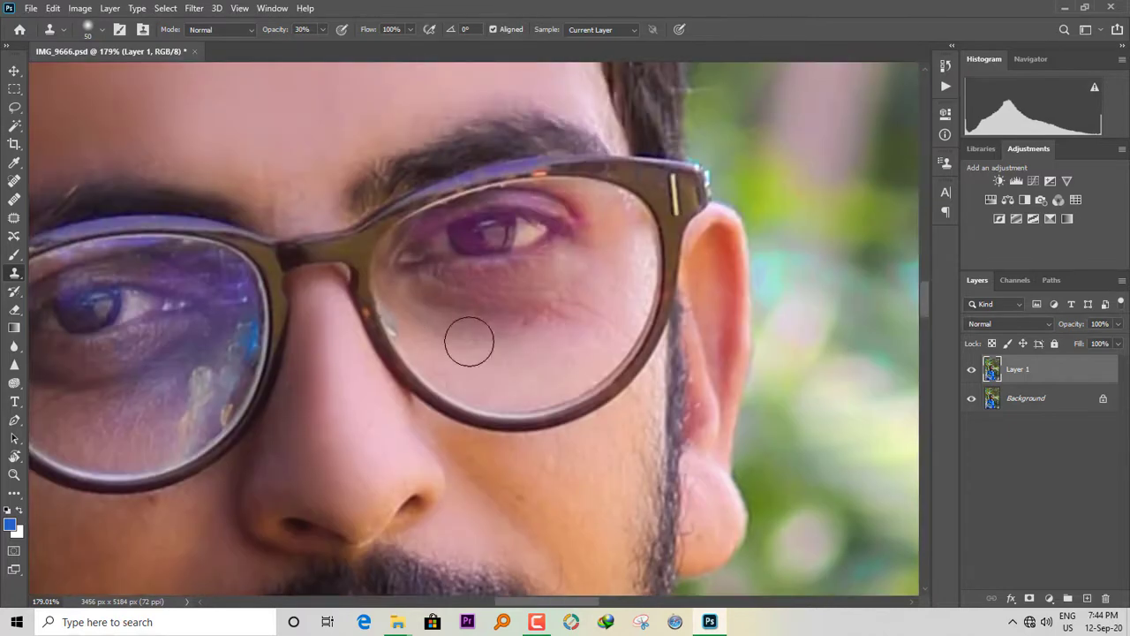
left_click_drag(510, 338, 438, 404)
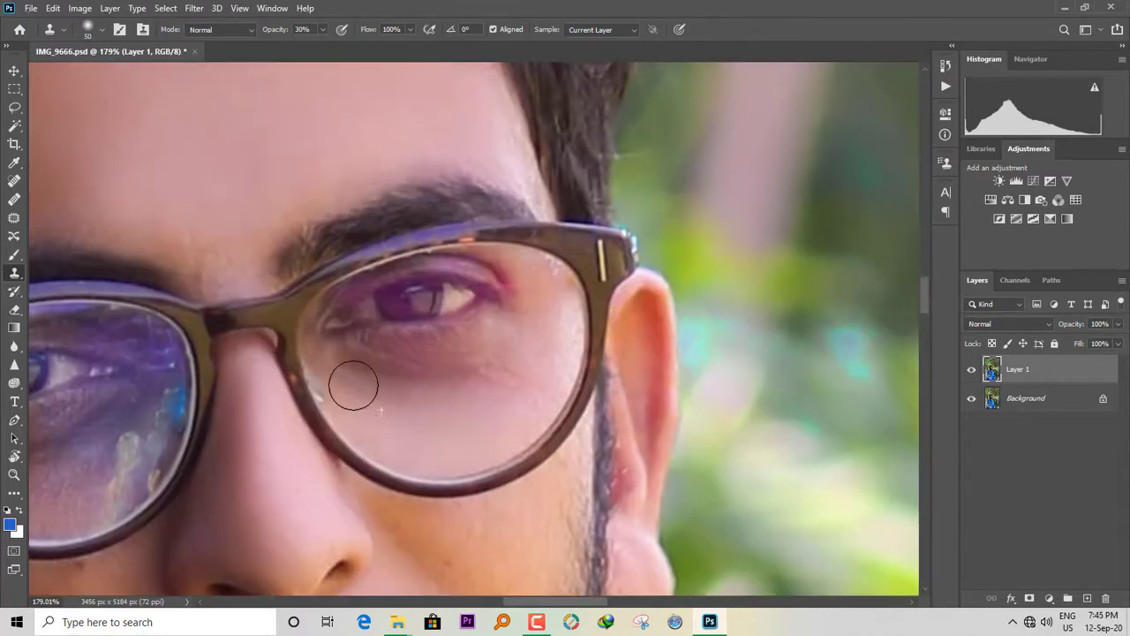
Soften the dark area beneath the eye behind the reflective lens with the Clone Stamp
left_click_drag(353, 386, 846, 284)
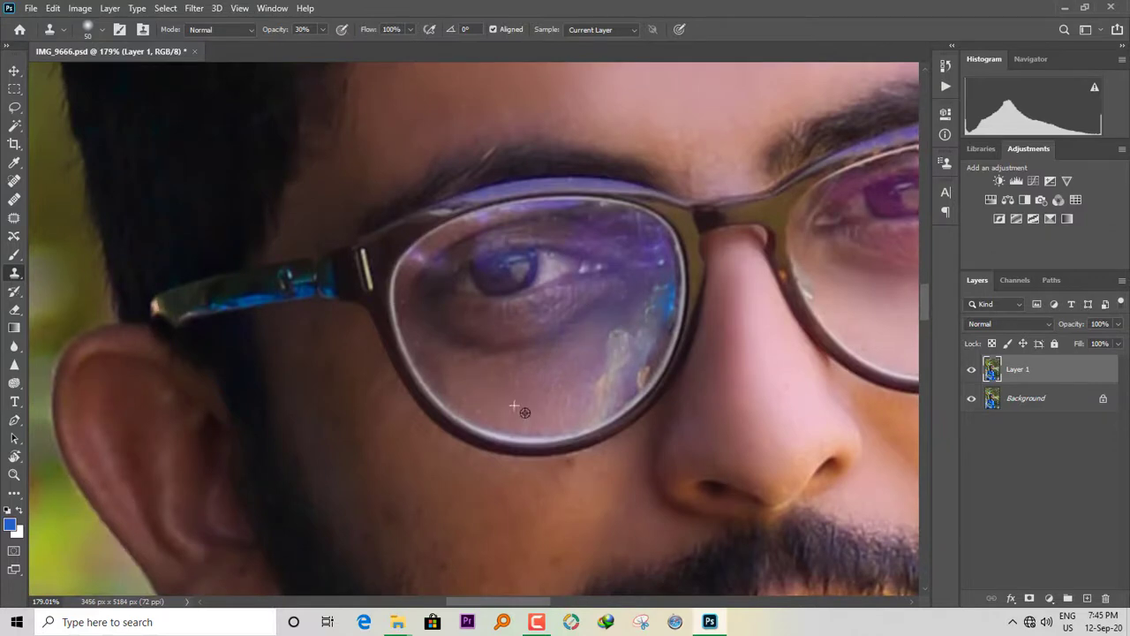
left_click_drag(501, 338, 556, 324)
left_click_drag(434, 177, 302, 416)
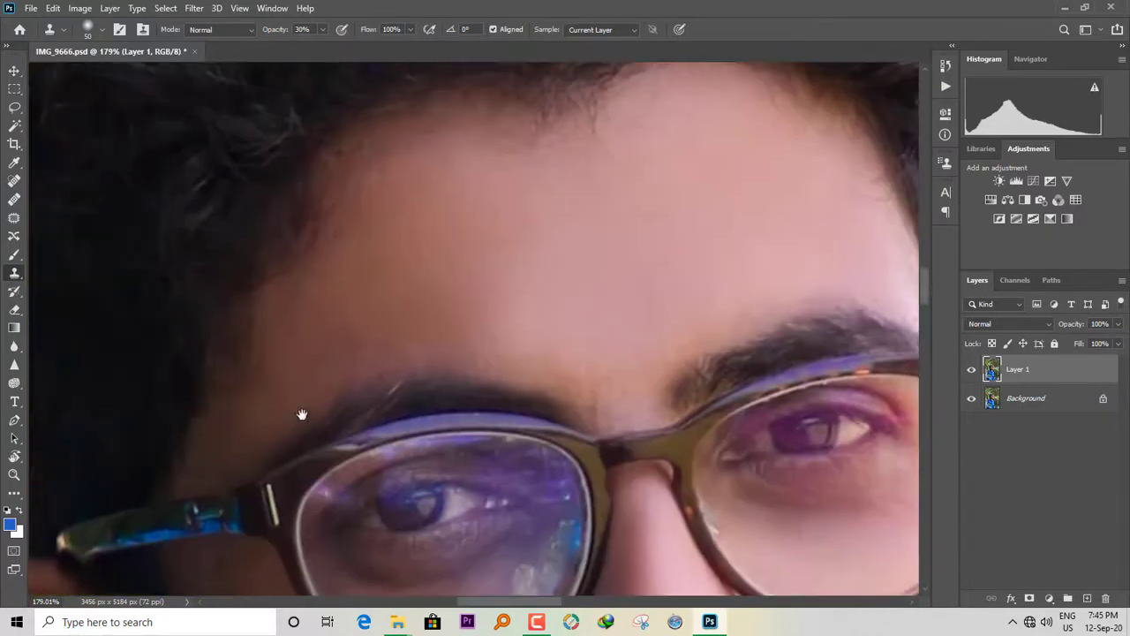
left_click_drag(377, 489, 347, 351)
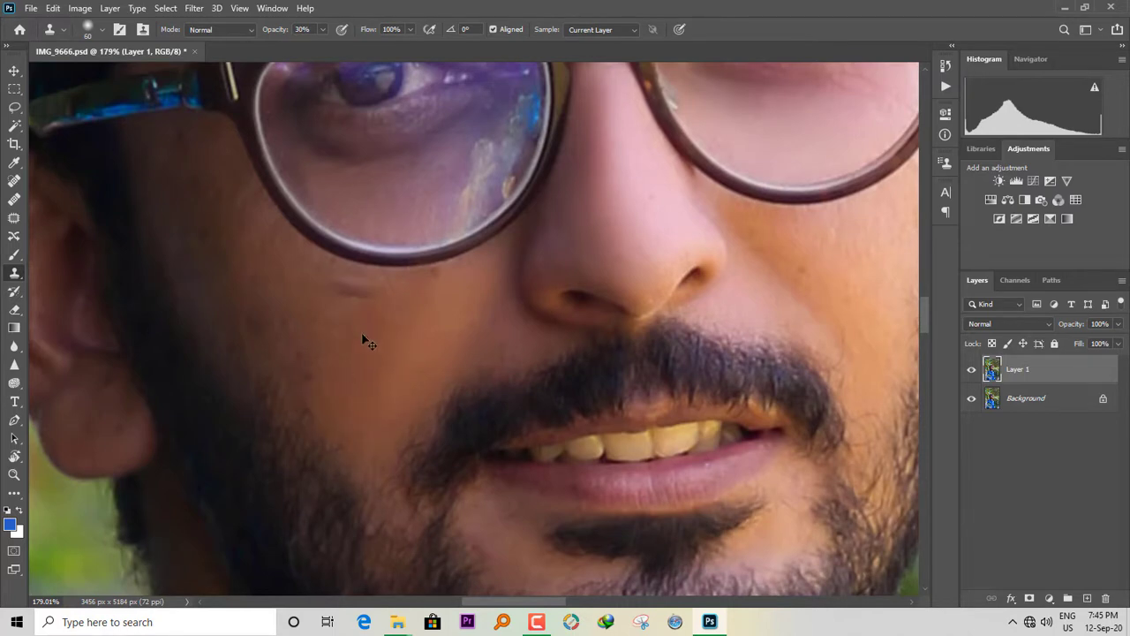
Clone away the marks on the cheek below the reflective lens and blend its skin toward the beard and nose
left_click(358, 292)
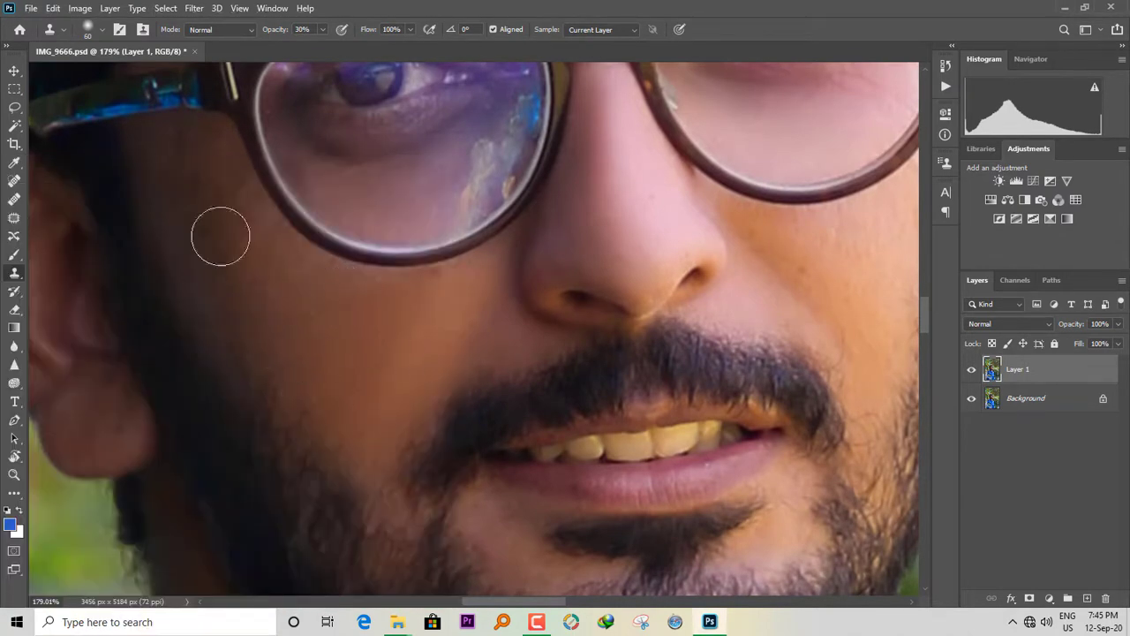
left_click_drag(248, 221, 389, 277)
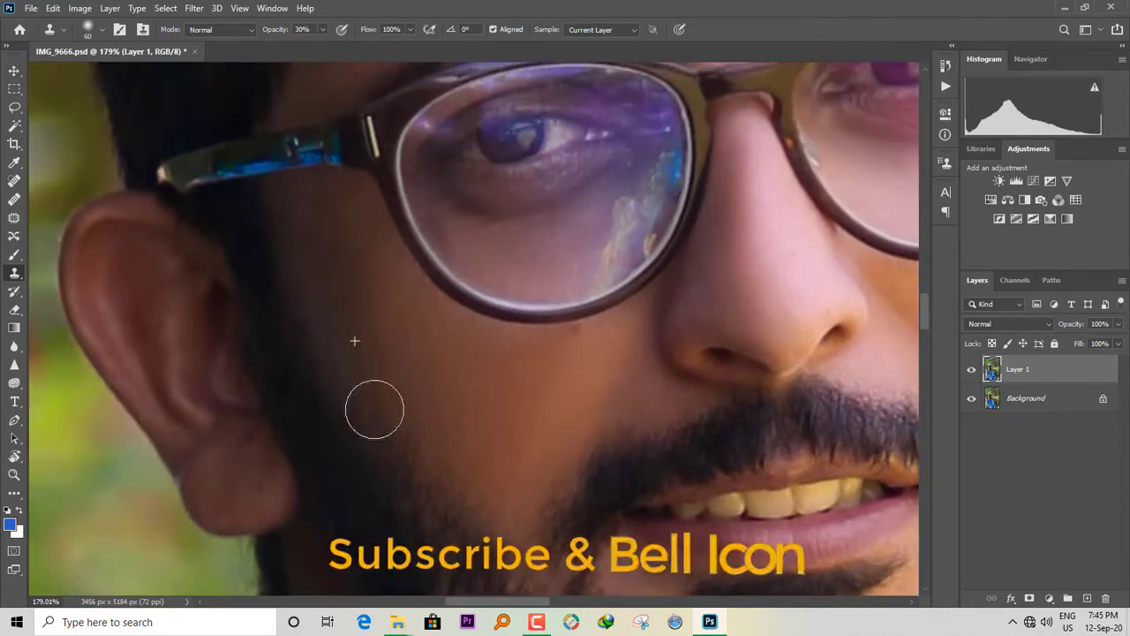
left_click_drag(374, 409, 300, 247)
left_click_drag(542, 401, 427, 332)
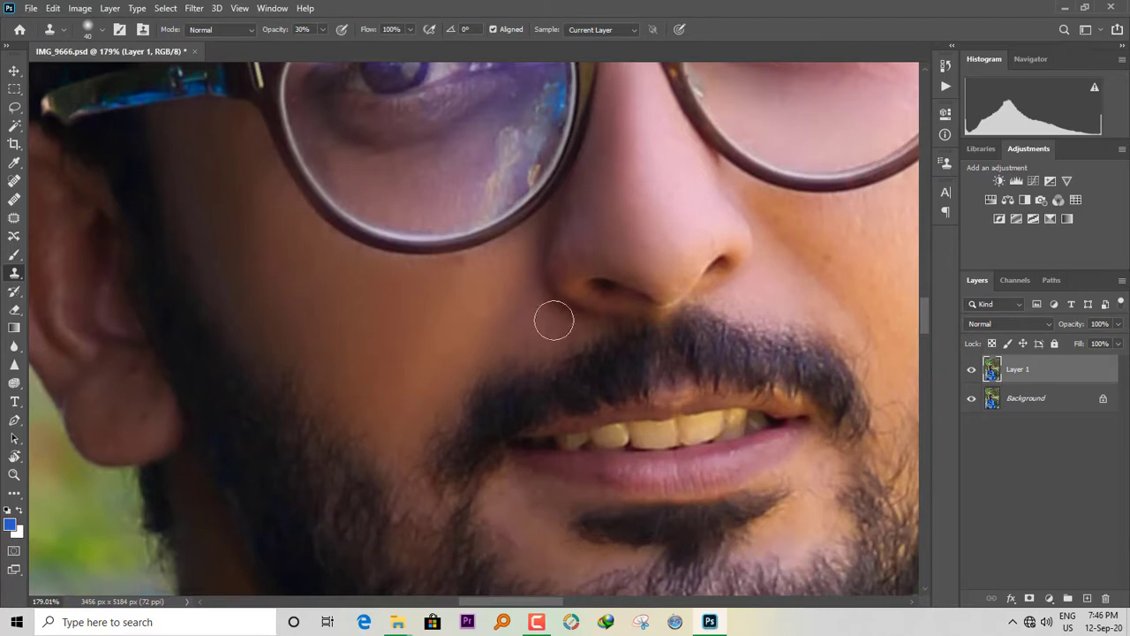
left_click_drag(580, 259, 448, 319)
left_click_drag(328, 298, 56, 285)
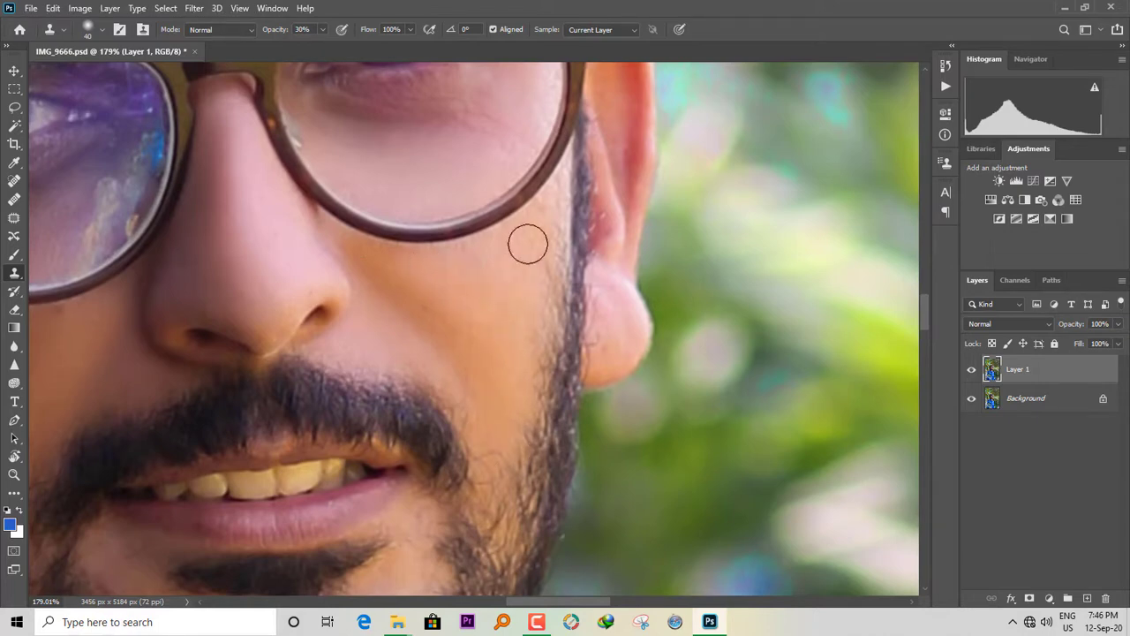
Clean the opposite cheek and the skin around the mouth and beard edges with the Clone Stamp
left_click_drag(528, 244, 580, 358)
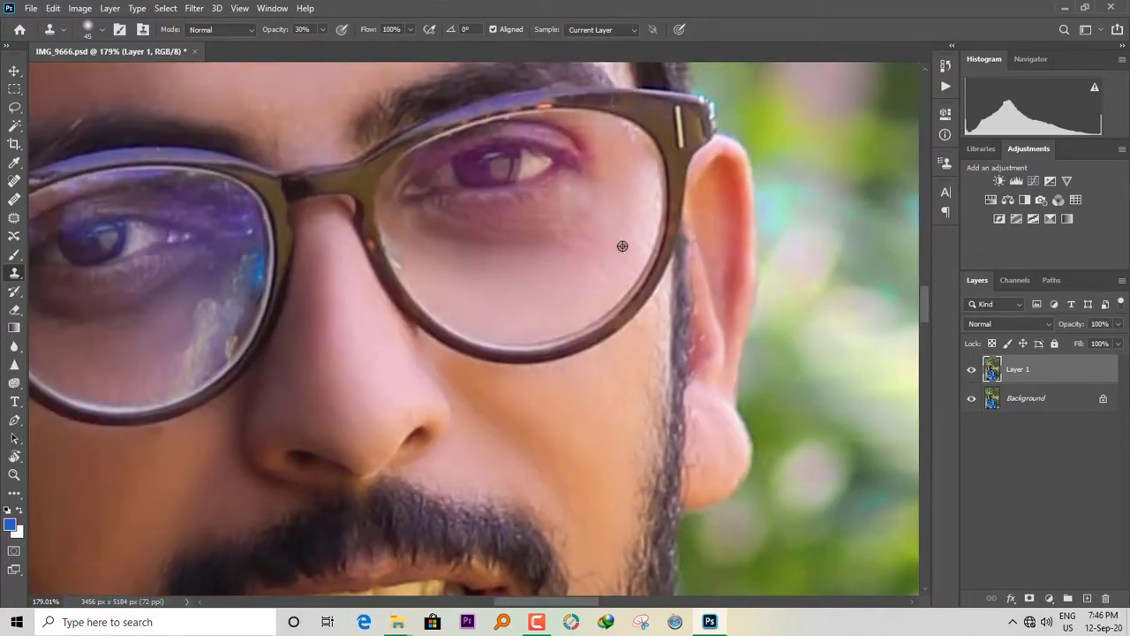
left_click_drag(616, 254, 726, 89)
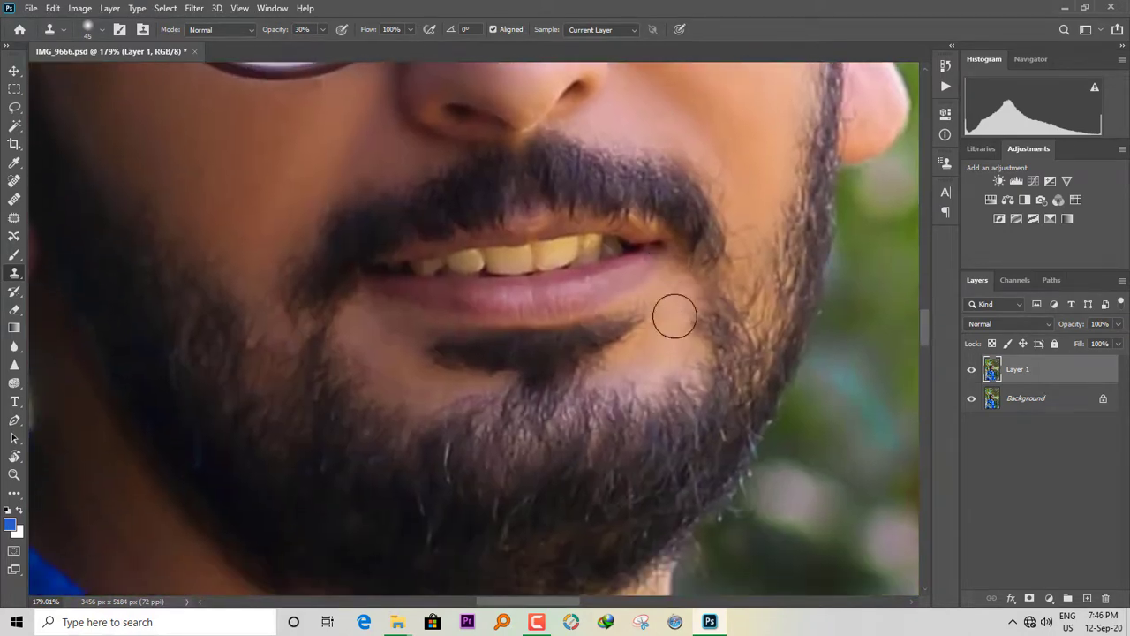
scroll(674, 316, "left", 5)
left_click(418, 314, "alt")
left_click_drag(461, 333, 470, 332)
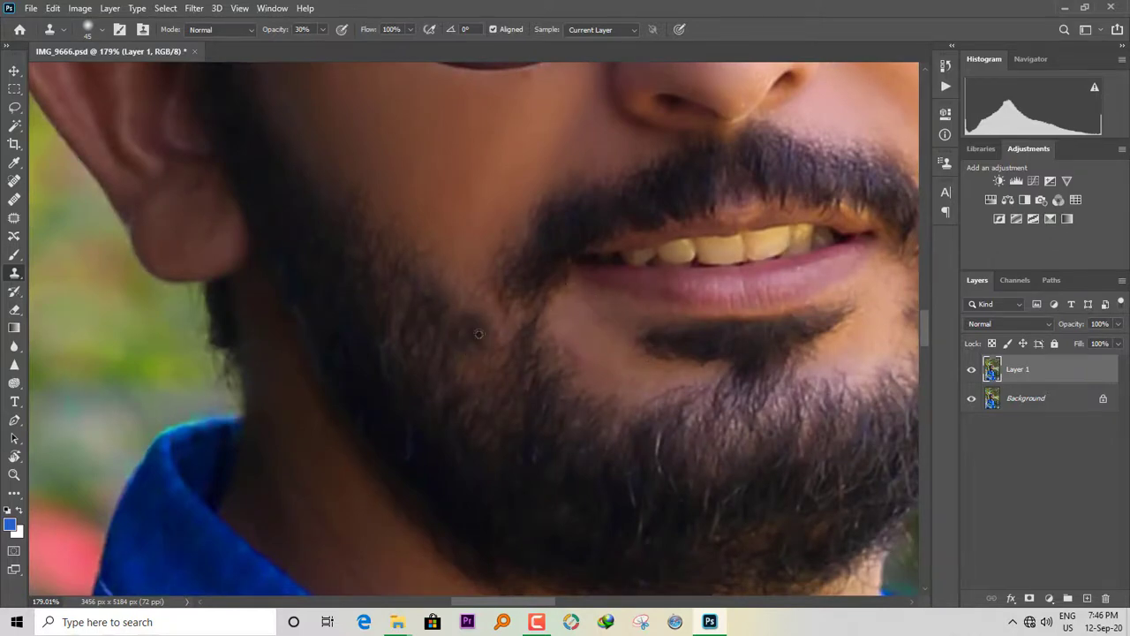
mouse_move(882, 326)
left_mouse_down()
mouse_move(641, 336)
mouse_move(742, 393)
left_mouse_up()
Whiten the teeth by desaturating them with the Sponge tool and brightening them with the Dodge tool on Midtones at 20% exposure
left_click(14, 383)
left_click_drag(625, 295, 483, 316)
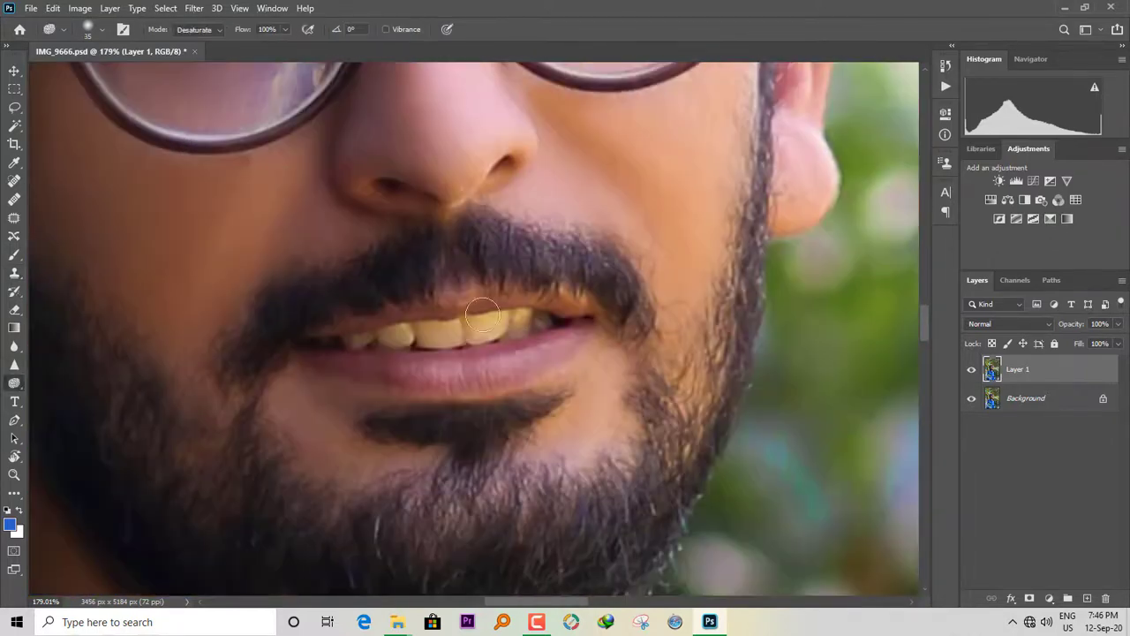
right_click(14, 384)
left_click(62, 379)
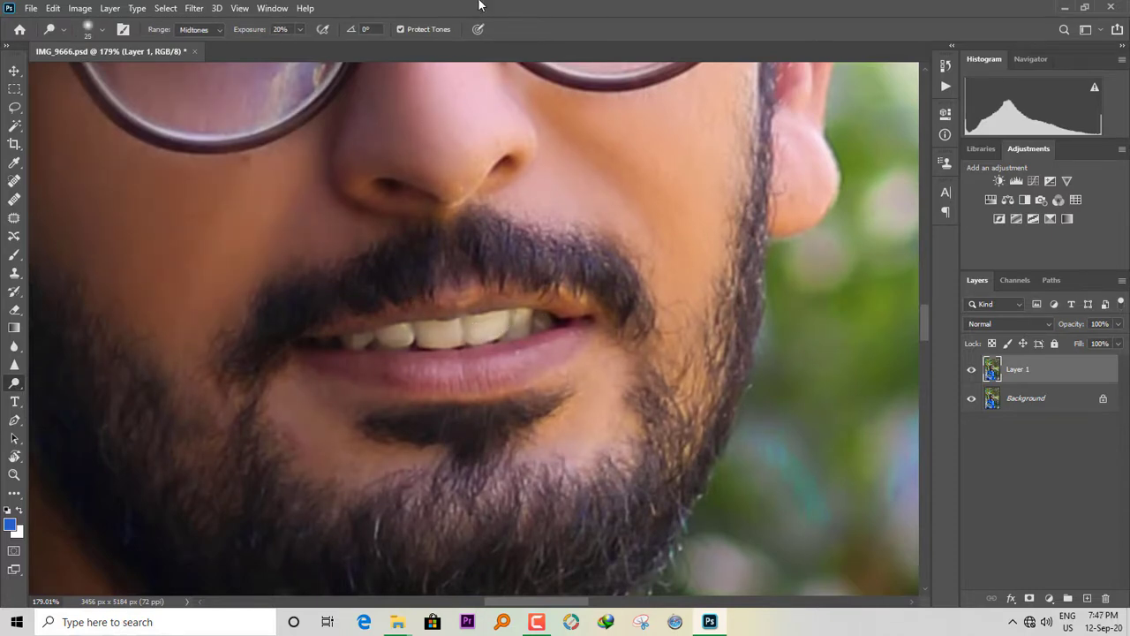
Add a Selective Color adjustment layer above Layer 1 and set Black to 2% for the Blacks
key("v")
key("ctrl+0")
left_click(1048, 598)
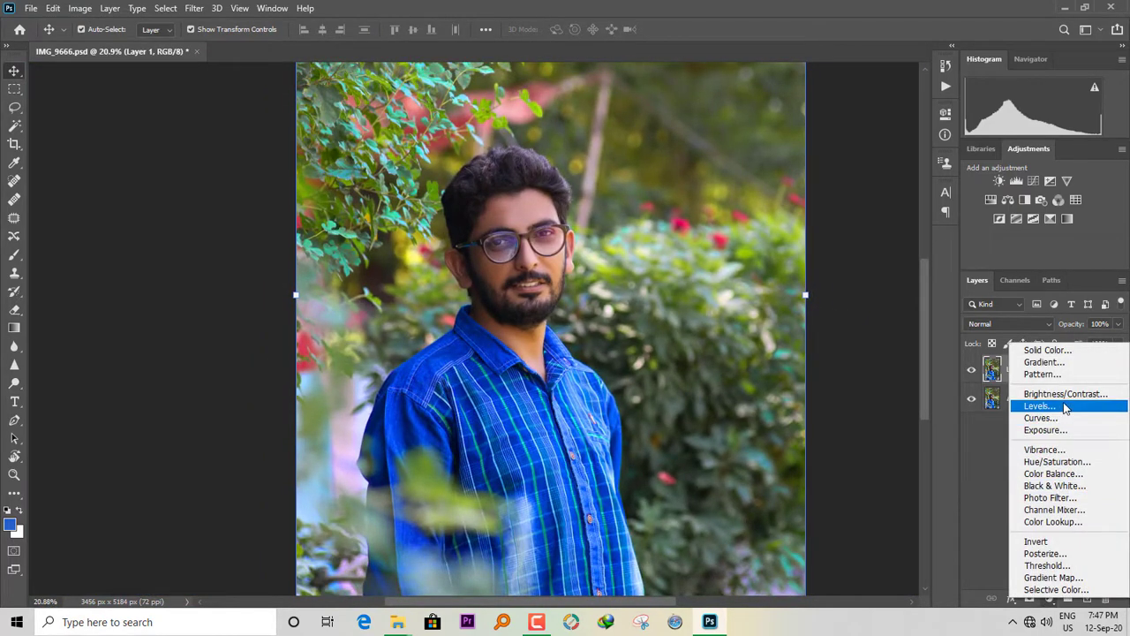
left_click(1056, 589)
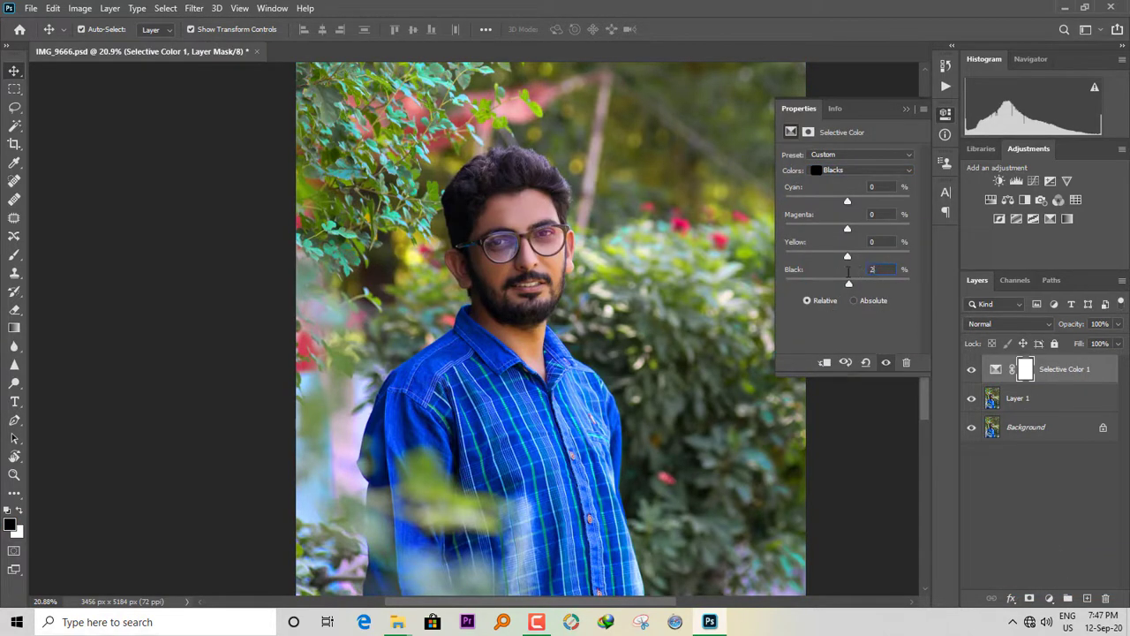
left_click(905, 110)
Retouch the reflection on the glasses lens with the Clone Stamp on Layer 1
scroll(527, 326, "up", 10)
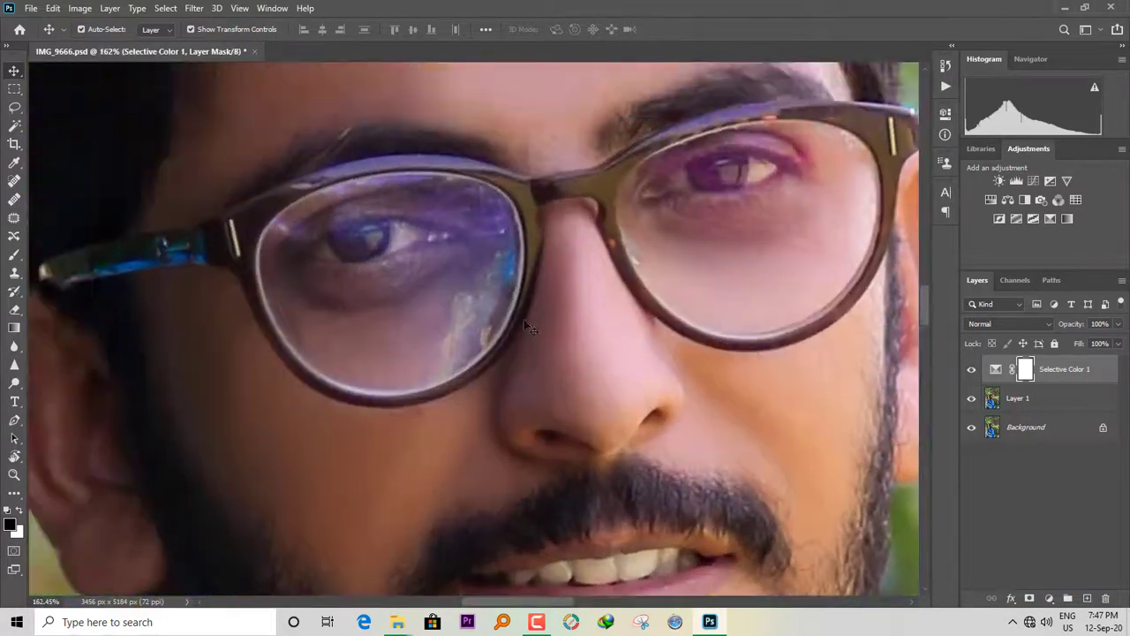
key("s")
left_click(996, 370)
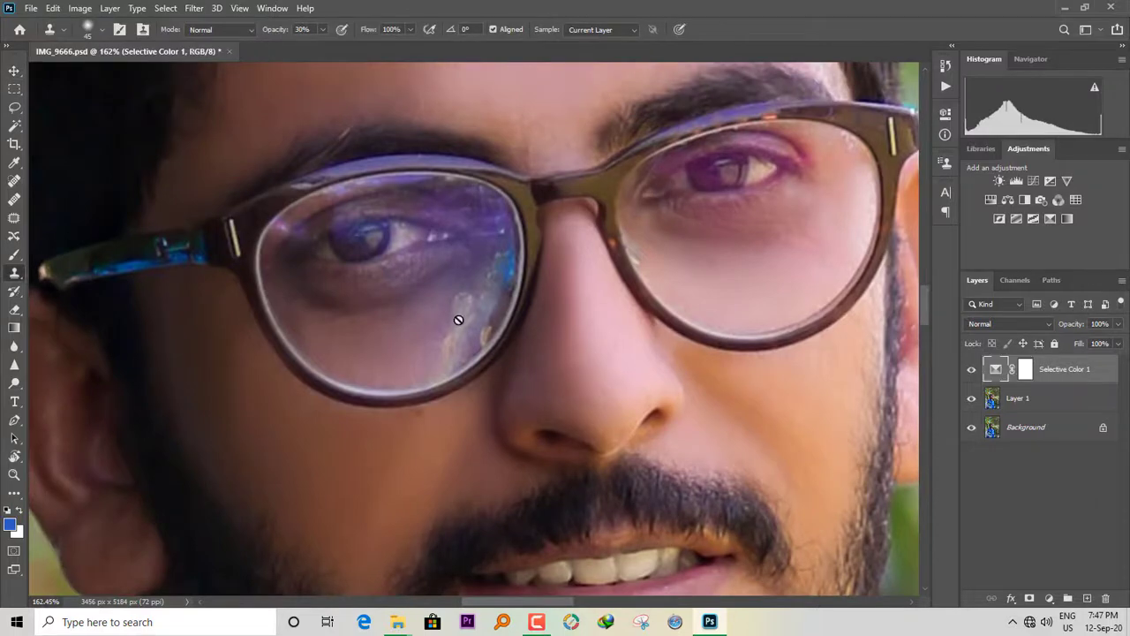
left_click(457, 319, "alt")
left_click(553, 233)
left_click(1051, 397)
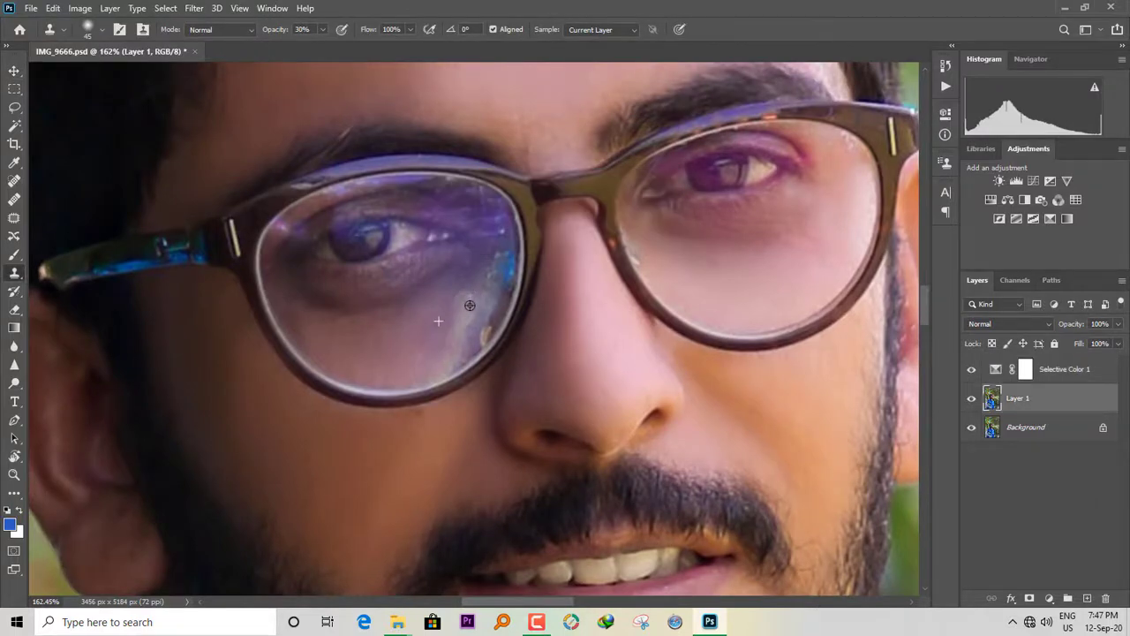
scroll(490, 292, "down", 8)
key("v")
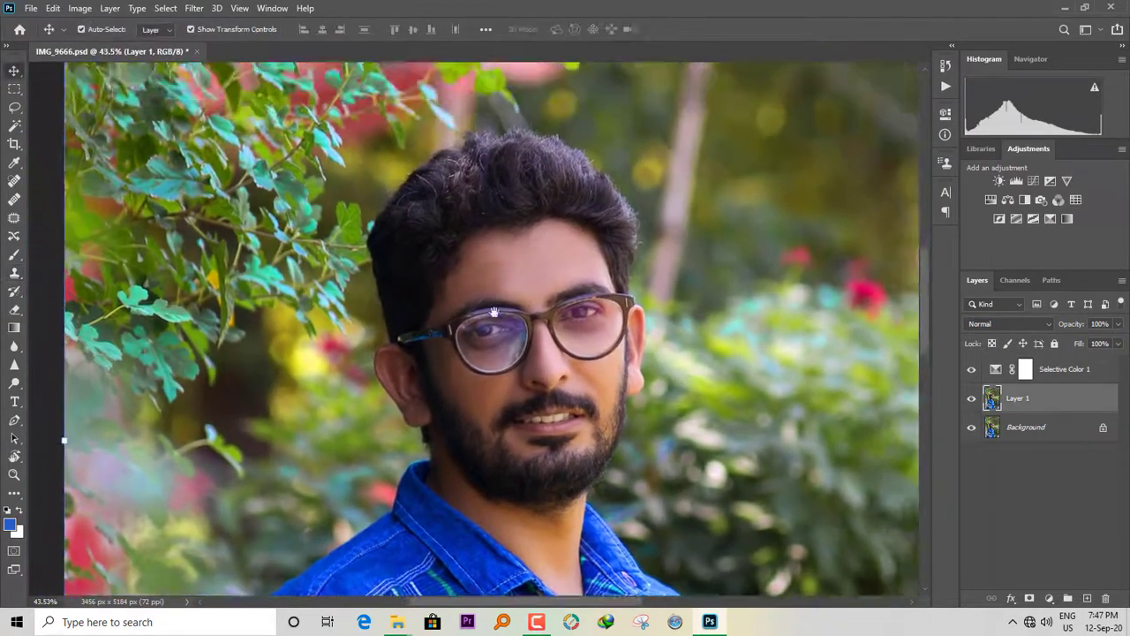
Duplicate Layer 1 and brighten the hair highlights with the Dodge tool set to Highlights at 20% exposure
scroll(494, 312, "up", 3)
key("ctrl+j")
key("o")
left_click(197, 29)
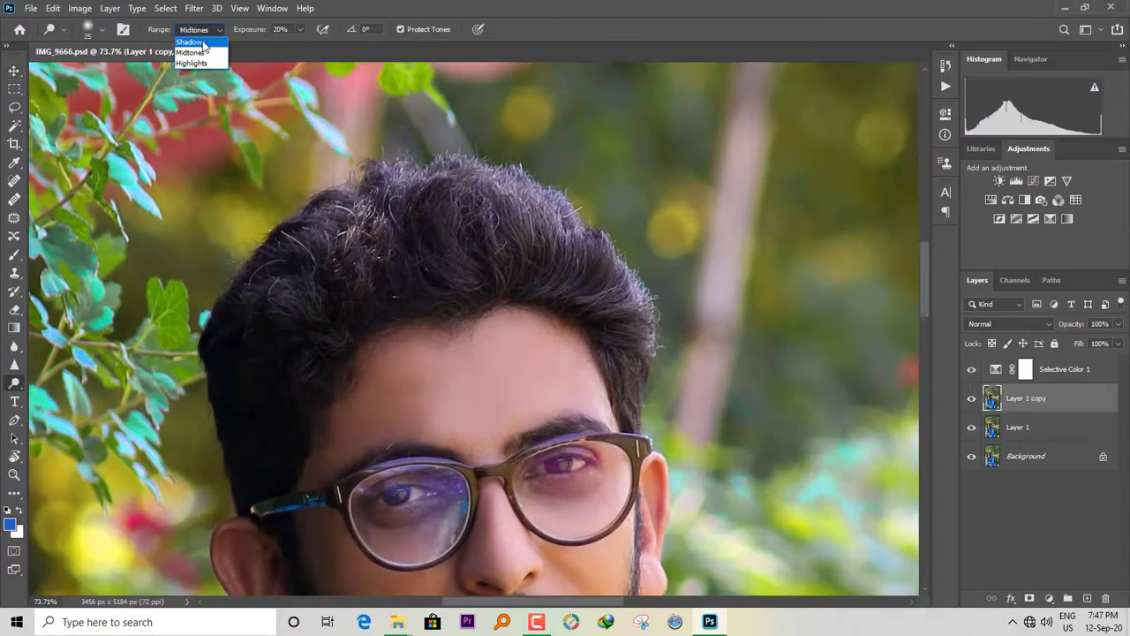
key("bracketright")
left_click_drag(563, 188, 570, 205)
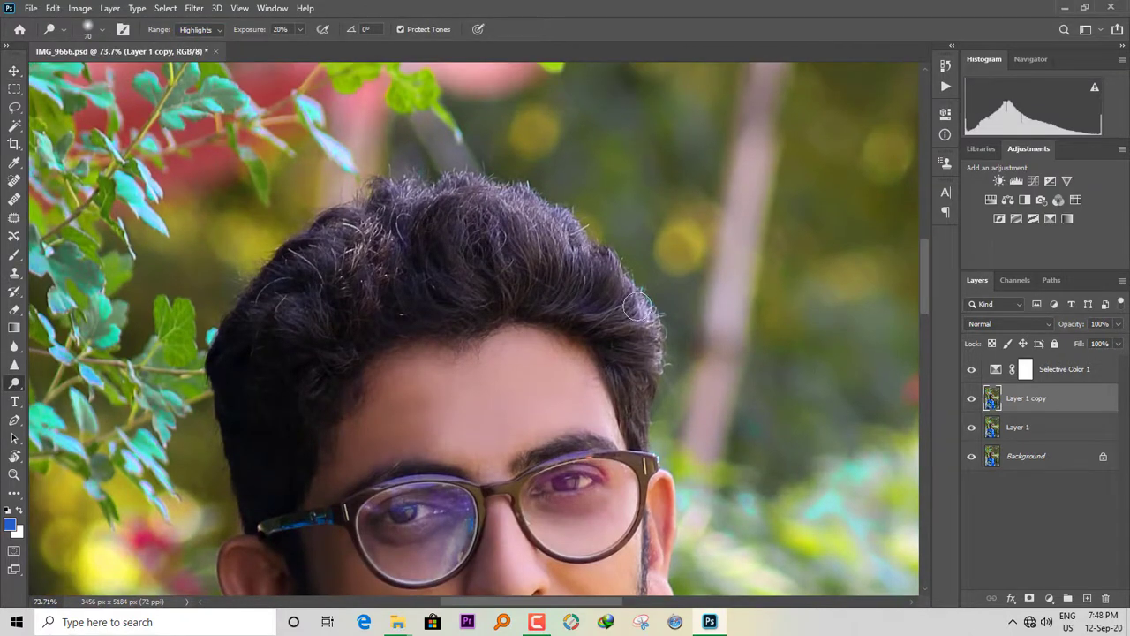
key("bracketright")
key("bracketright")
key("bracketright")
mouse_move(634, 304)
left_mouse_down()
mouse_move(517, 203)
mouse_move(424, 211)
mouse_move(308, 314)
mouse_move(339, 264)
left_mouse_up()
left_click_drag(398, 197, 453, 205)
Darken the hair with a 200-pixel Burn tool set to Shadows at 11% exposure
right_click(14, 383)
left_click(71, 396)
left_click_drag(631, 224, 592, 253)
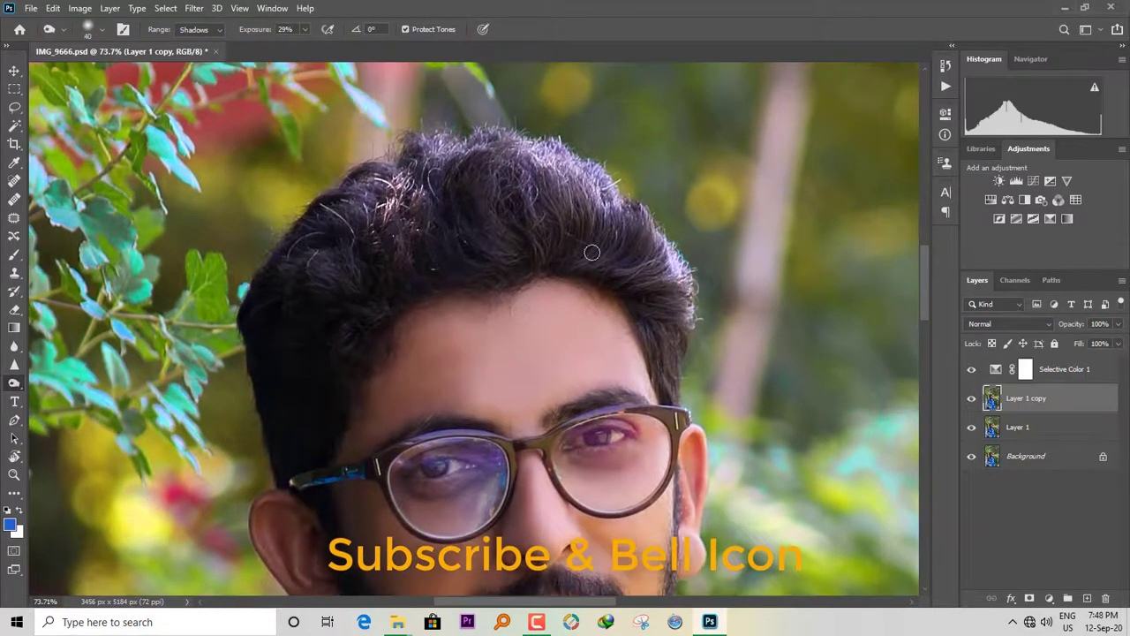
key("bracketright")
key("bracketright")
key("bracketright")
key("bracketright")
key("bracketright")
key("bracketright")
key("bracketright")
key("bracketright")
key("bracketright")
key("bracketright")
left_click_drag(305, 29, 294, 51)
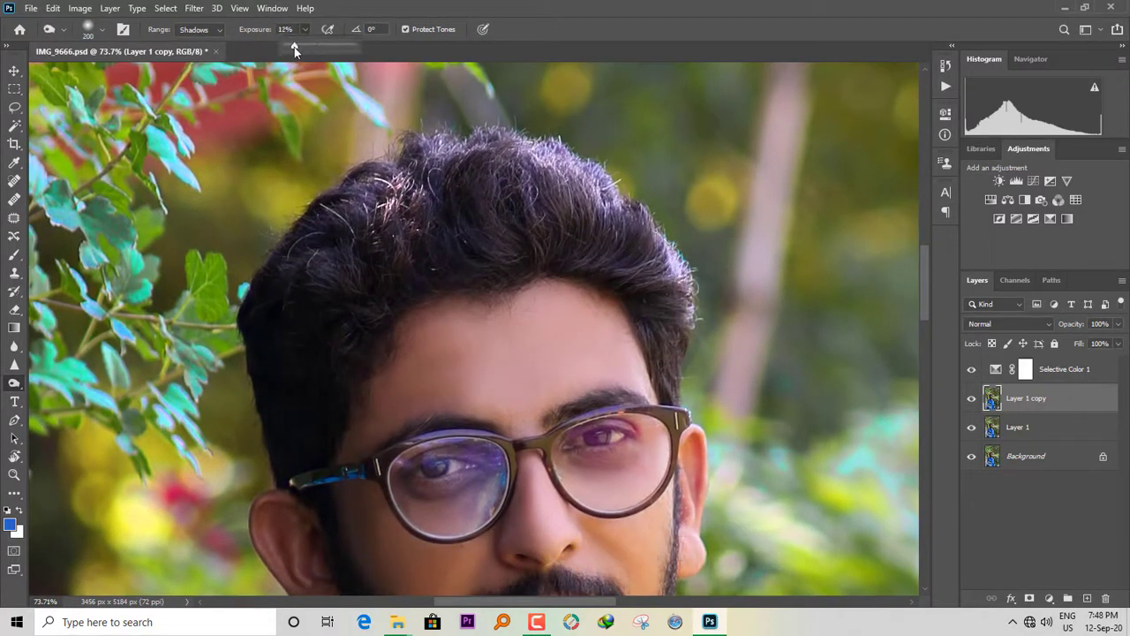
left_click_drag(460, 256, 532, 256)
left_click_drag(429, 345, 470, 276)
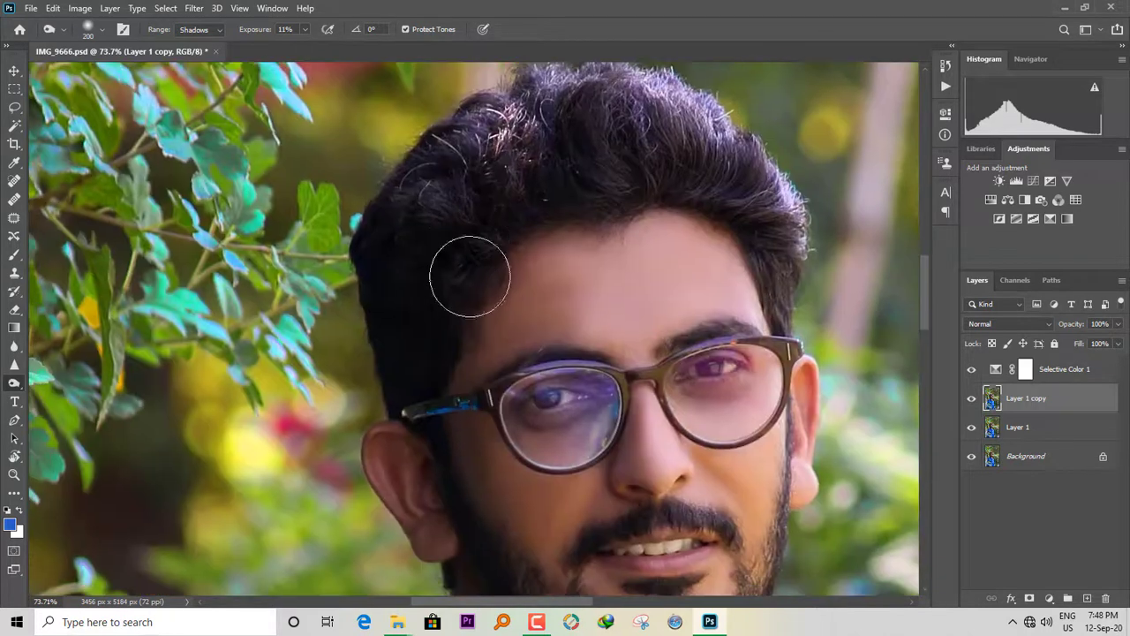
Darken the moustache and beard with a smaller Burn brush on Shadows at 11% exposure
scroll(469, 276, "down", 1)
scroll(469, 276, "right", 2)
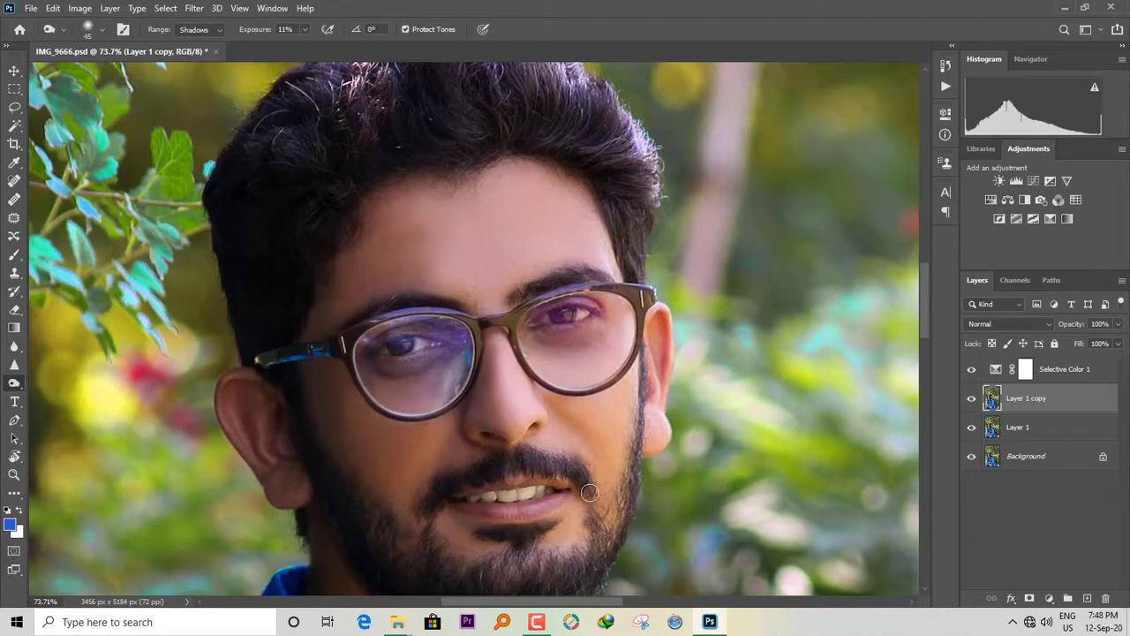
scroll(454, 480, "down", 2)
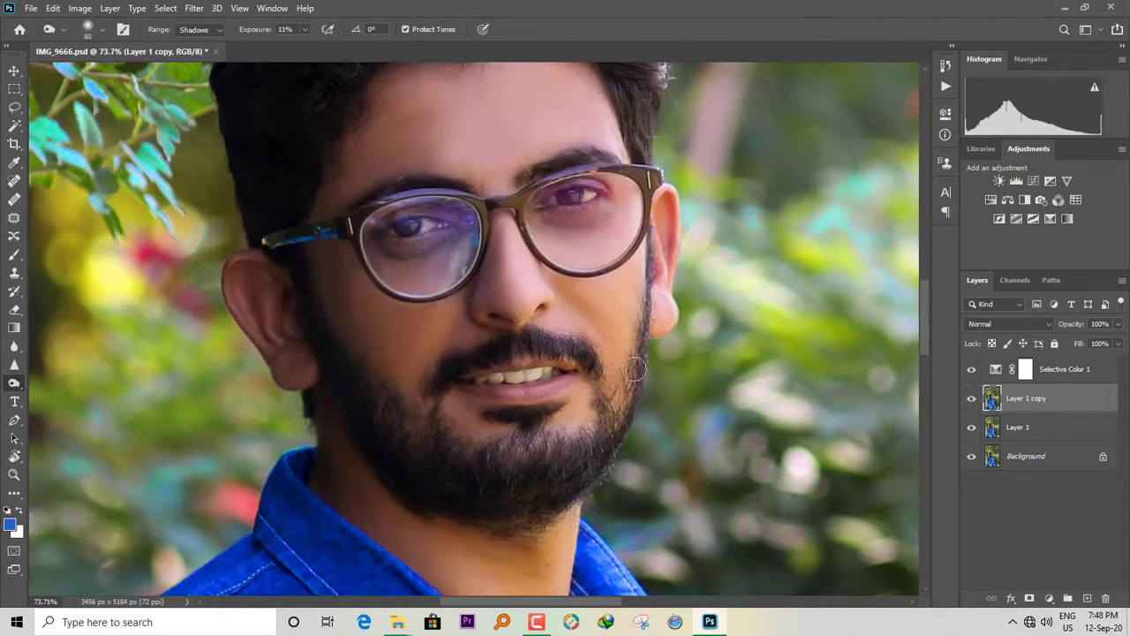
scroll(635, 370, "down", 1)
scroll(635, 370, "left", 1)
scroll(466, 401, "down", 4)
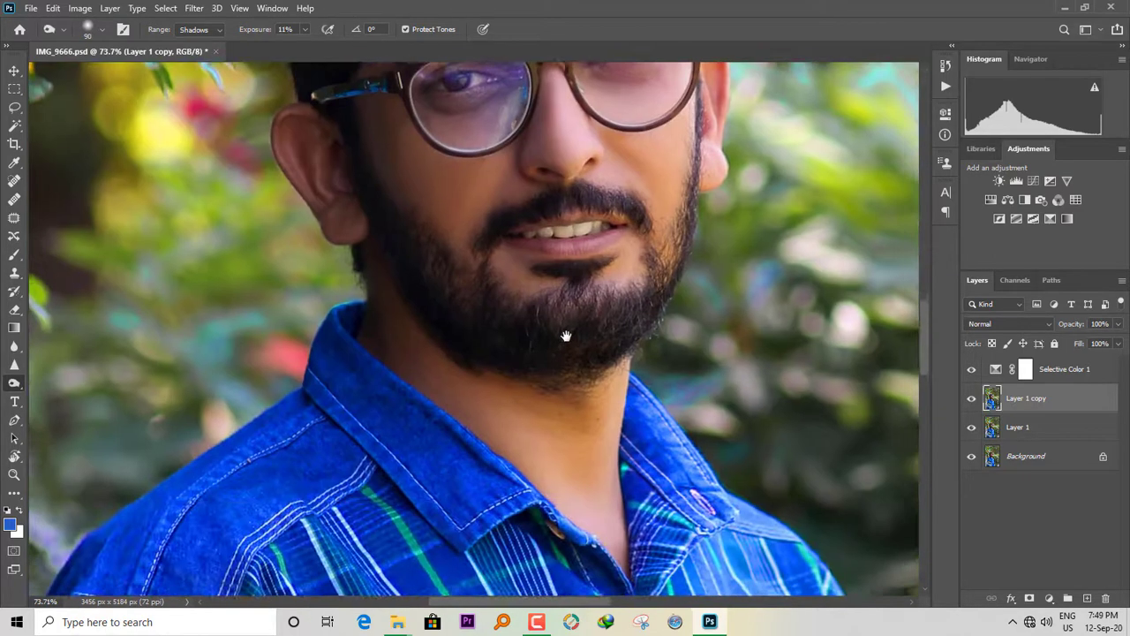
Select the neck skin by painting it in Quick Mask mode, correct its tone with Color Balance, and deselect
key("s")
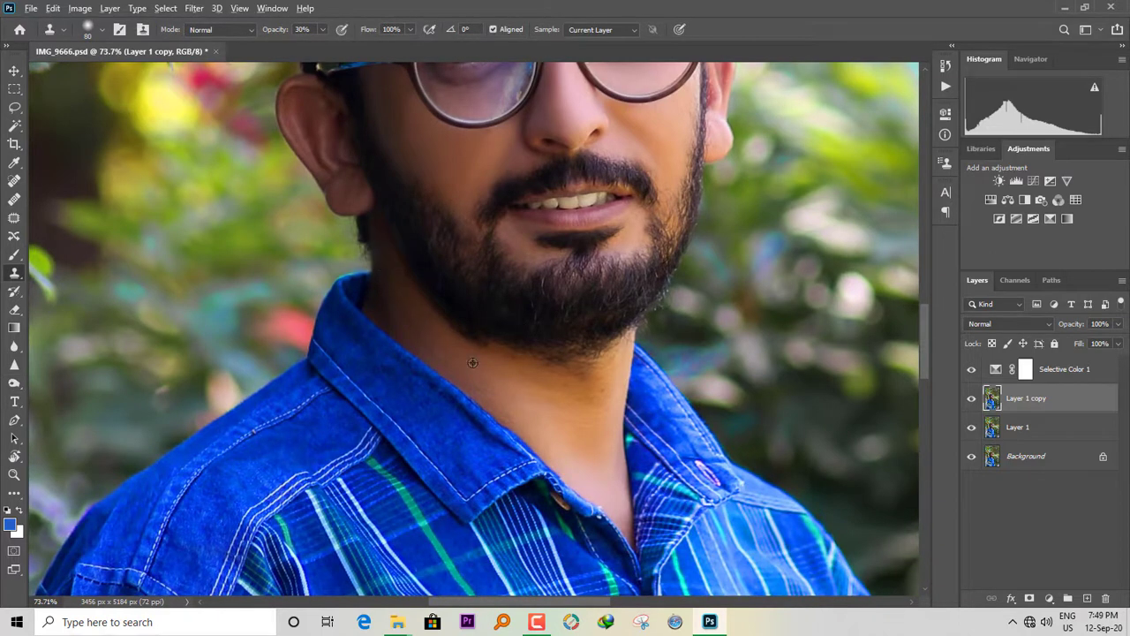
key("q")
key("b")
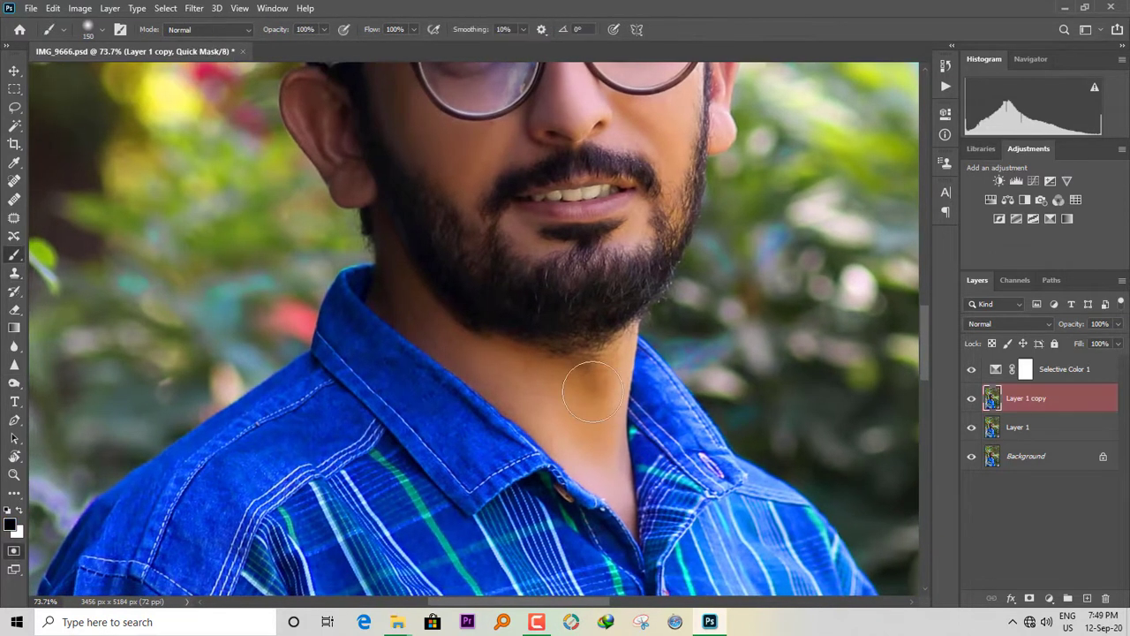
mouse_move(586, 378)
left_mouse_down()
mouse_move(522, 361)
mouse_move(616, 481)
left_mouse_up()
key("q")
key("ctrl+b")
left_click_drag(688, 178, 704, 183)
left_click(831, 117)
key("ctrl+d")
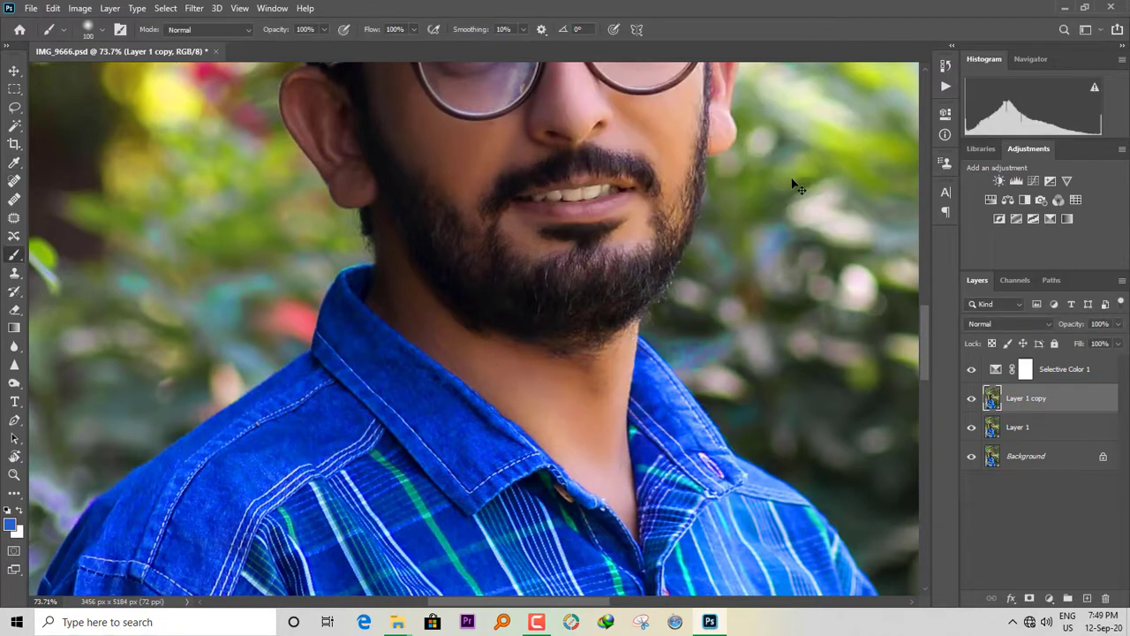
key("v")
left_click_drag(606, 90, 571, 370)
scroll(569, 374, "down", 7)
scroll(567, 386, "up", 4)
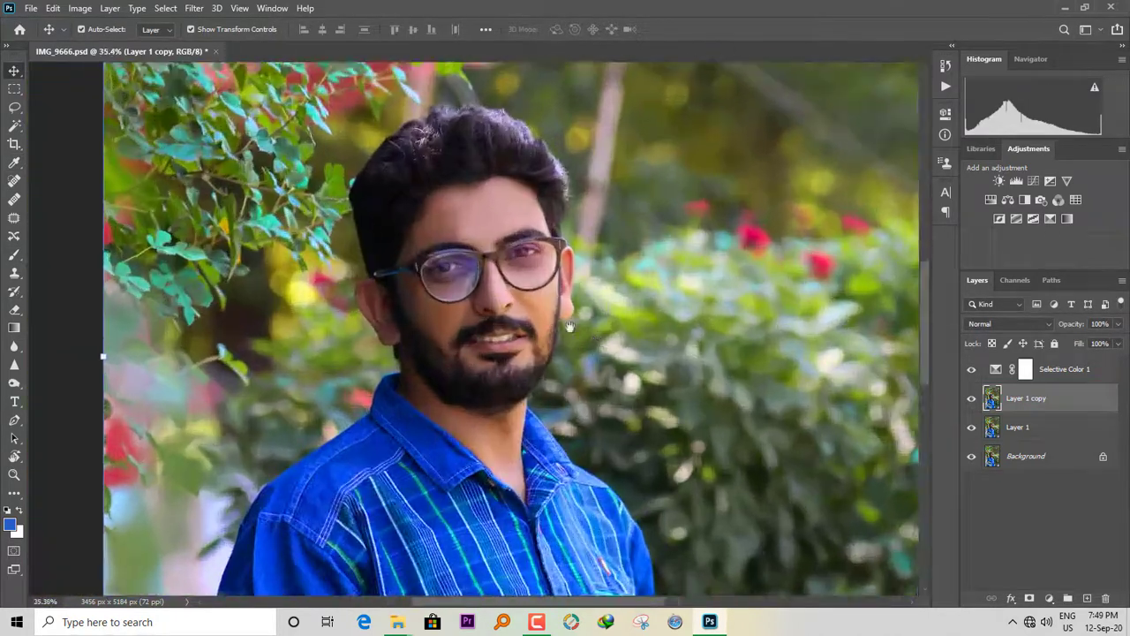
Add a brightening Levels adjustment above Selective Color 1 with the white input level at 232, and invert its mask to black
left_click(1059, 369)
left_click(1048, 598)
left_click(1079, 407)
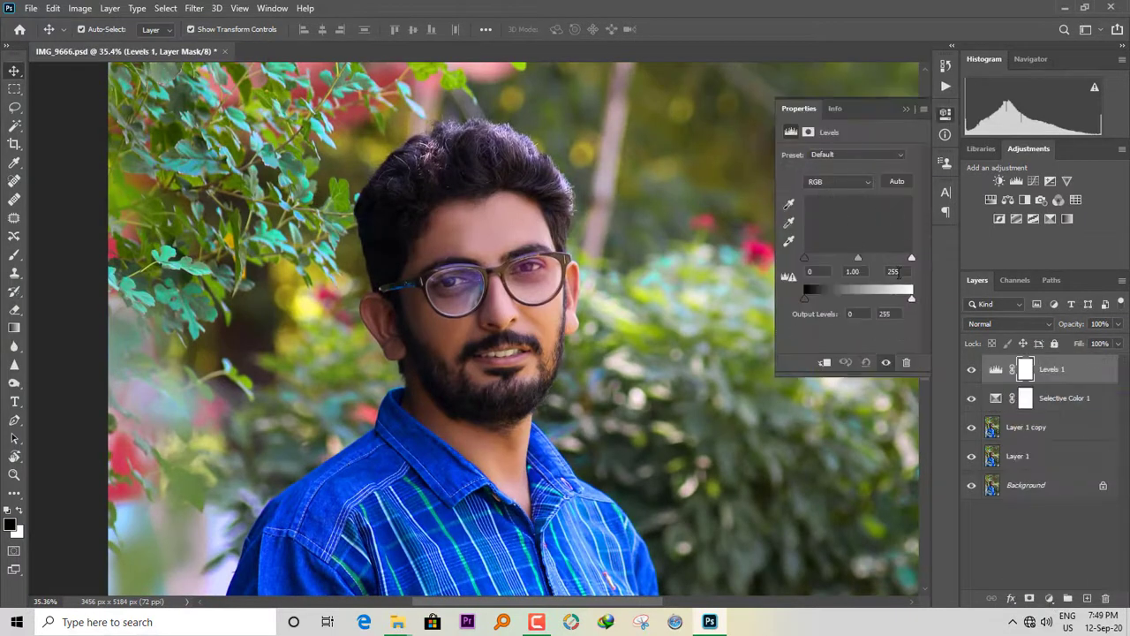
left_click_drag(858, 257, 906, 257)
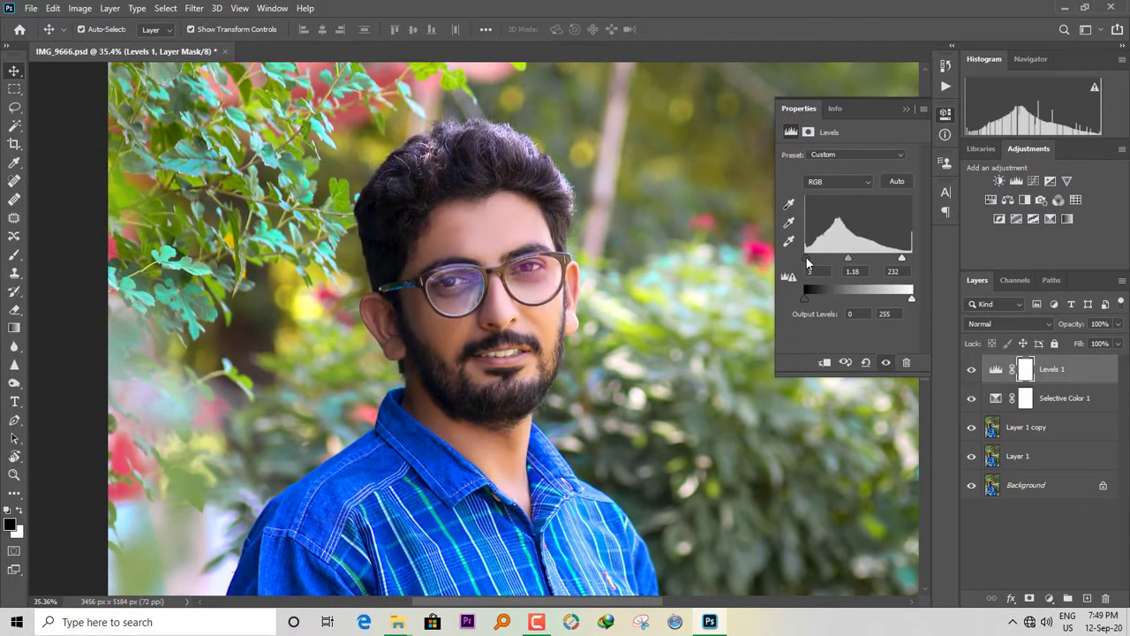
left_click(1027, 370)
key("ctrl+i")
Brighten the forehead by painting white on the Levels 1 mask with a soft 100-pixel brush at 100% opacity
left_click_drag(496, 287, 537, 336)
key("b")
left_click_drag(531, 279, 536, 340)
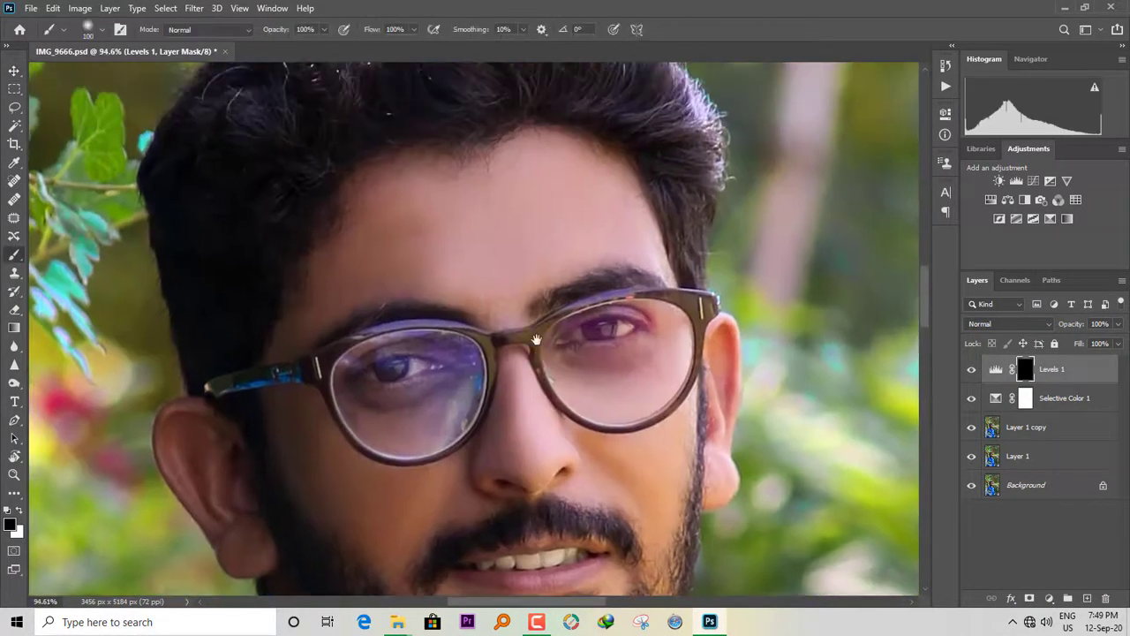
key("x")
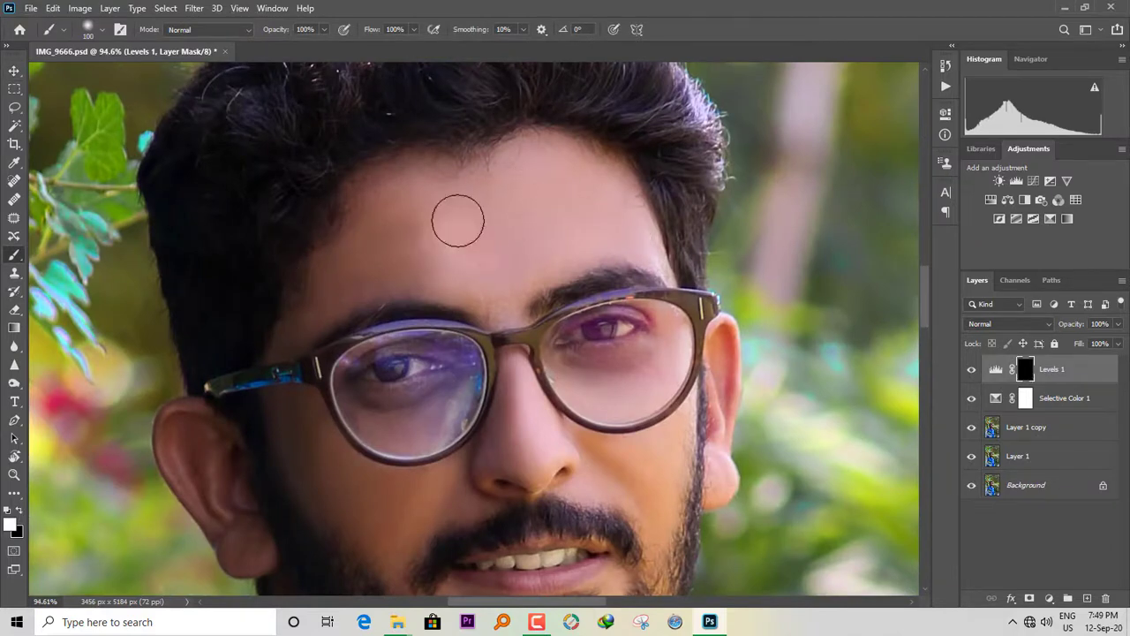
mouse_move(456, 220)
left_mouse_down()
mouse_move(351, 270)
mouse_move(533, 251)
mouse_move(595, 221)
mouse_move(609, 183)
left_mouse_up()
Brighten the skin under the eye in the right-hand lens by painting the Levels 1 mask with a 70-pixel or smaller brush
mouse_move(517, 385)
left_mouse_down()
mouse_move(482, 270)
mouse_move(416, 230)
mouse_move(408, 286)
mouse_move(442, 281)
left_mouse_up()
key("bracketleft")
key("bracketleft")
key("bracketleft")
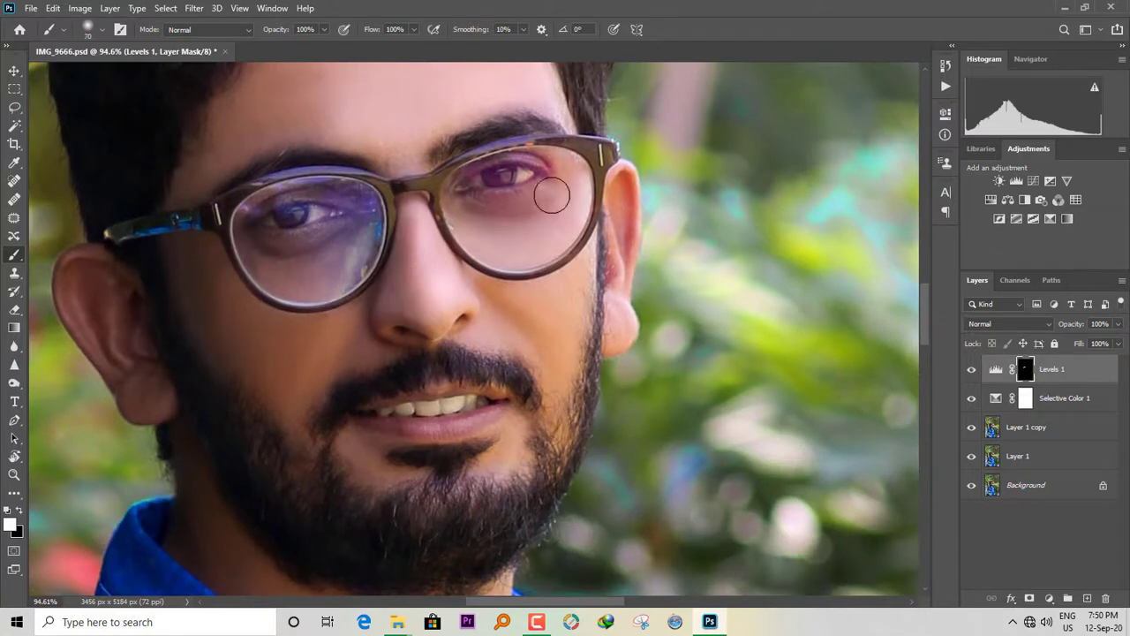
mouse_move(553, 194)
left_mouse_down()
mouse_move(523, 247)
mouse_move(567, 185)
left_mouse_up()
key("bracketleft")
key("bracketleft")
key("bracketleft")
Brighten the skin under the eye in the left-hand lens on the Levels 1 mask, using a brush of about 45 pixels
mouse_move(577, 267)
left_mouse_down()
mouse_move(551, 342)
mouse_move(561, 304)
mouse_move(572, 344)
mouse_move(554, 319)
mouse_move(516, 338)
mouse_move(495, 416)
mouse_move(382, 267)
mouse_move(413, 243)
mouse_move(507, 342)
left_mouse_up()
scroll(543, 331, "left", 3)
key("bracketright")
key("bracketright")
key("bracketleft")
mouse_move(547, 232)
left_mouse_down()
mouse_move(488, 273)
mouse_move(563, 219)
left_mouse_up()
key("bracketleft")
key("bracketleft")
left_click_drag(500, 192, 563, 211)
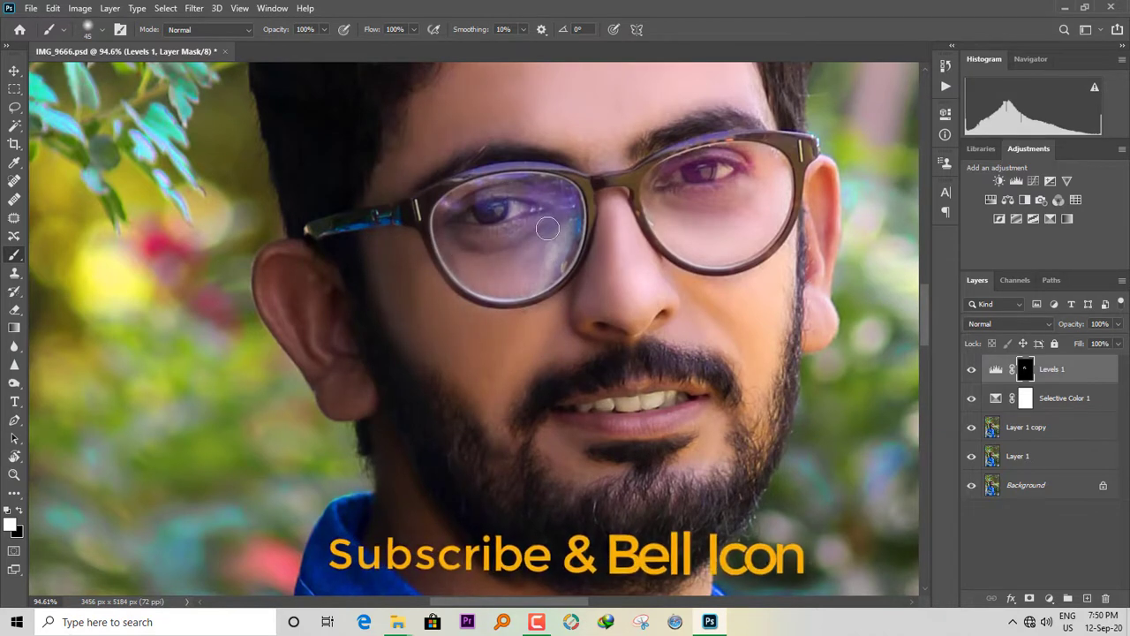
Brighten the skin around the mouth and below the lower lip on the Levels 1 mask with a 30-pixel brush
left_click_drag(669, 200, 590, 241)
scroll(590, 241, "down", 3)
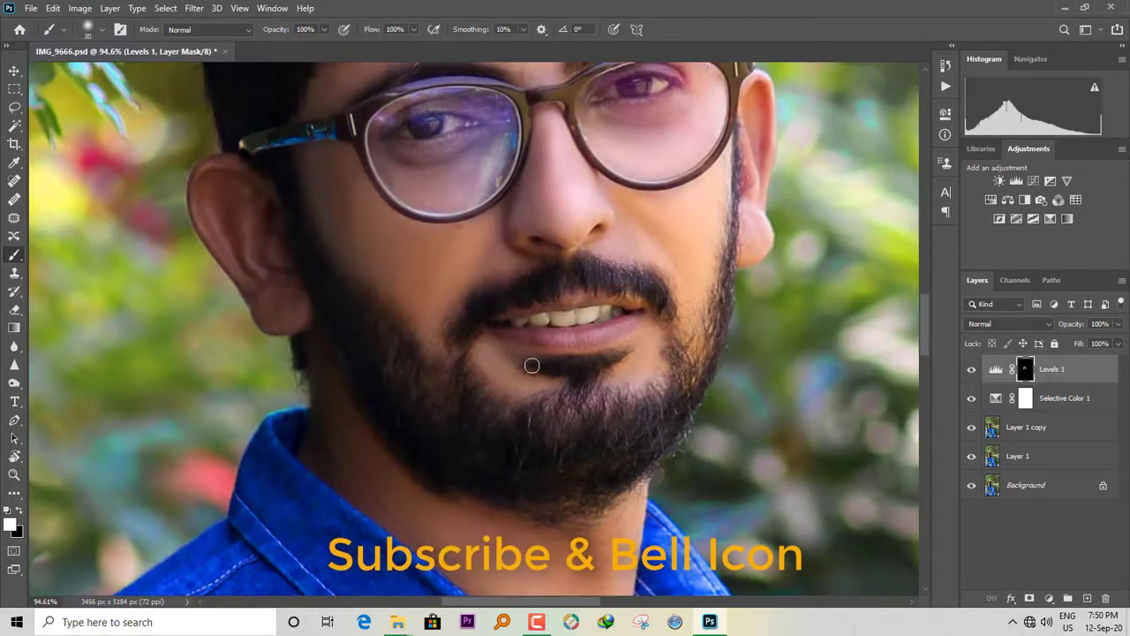
left_click_drag(388, 267, 426, 311)
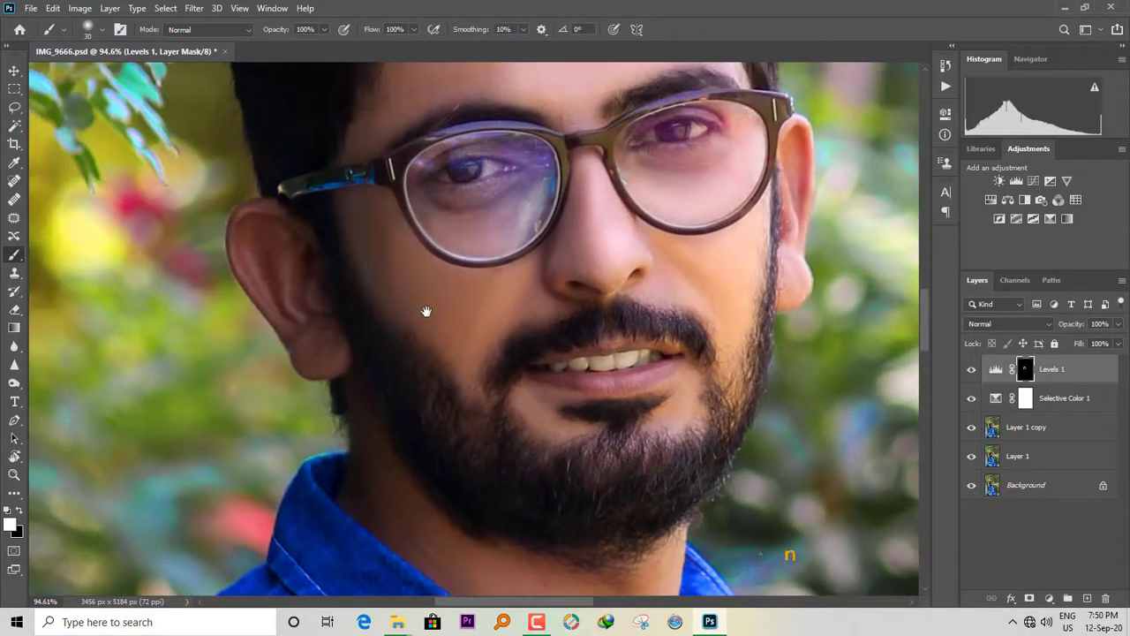
left_click_drag(725, 369, 550, 305)
left_click_drag(498, 357, 514, 322)
Brighten the neck between beard and collar by painting the Levels 1 mask with a 60 to 80-pixel brush
left_click_drag(508, 384, 648, 255)
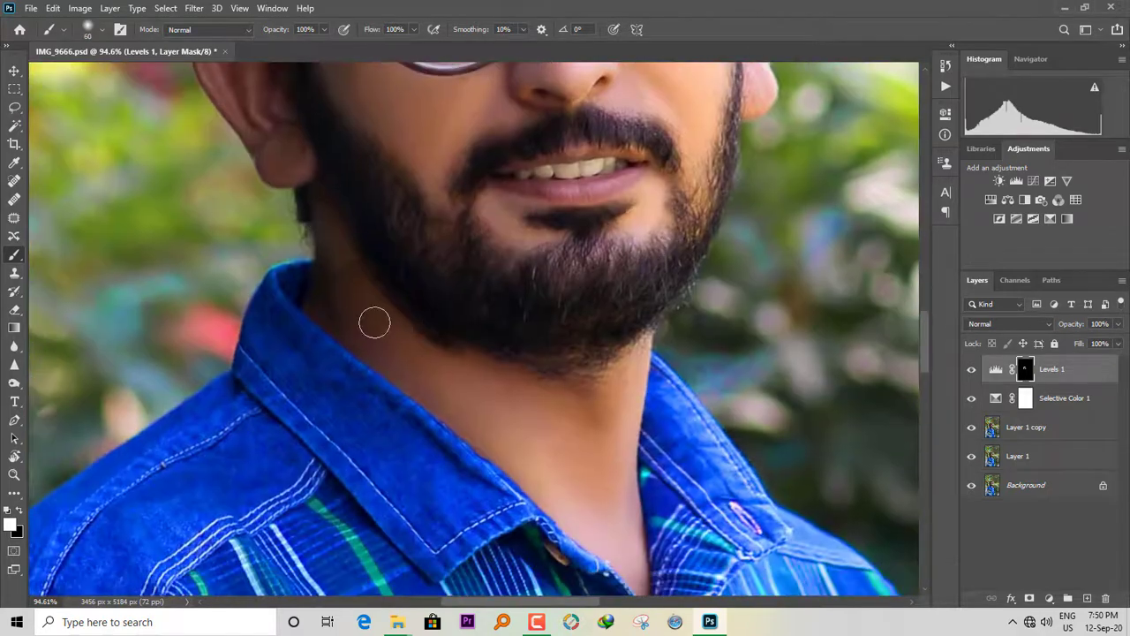
left_click_drag(374, 324, 345, 322)
scroll(313, 312, "down", 1)
scroll(312, 312, "right", 2)
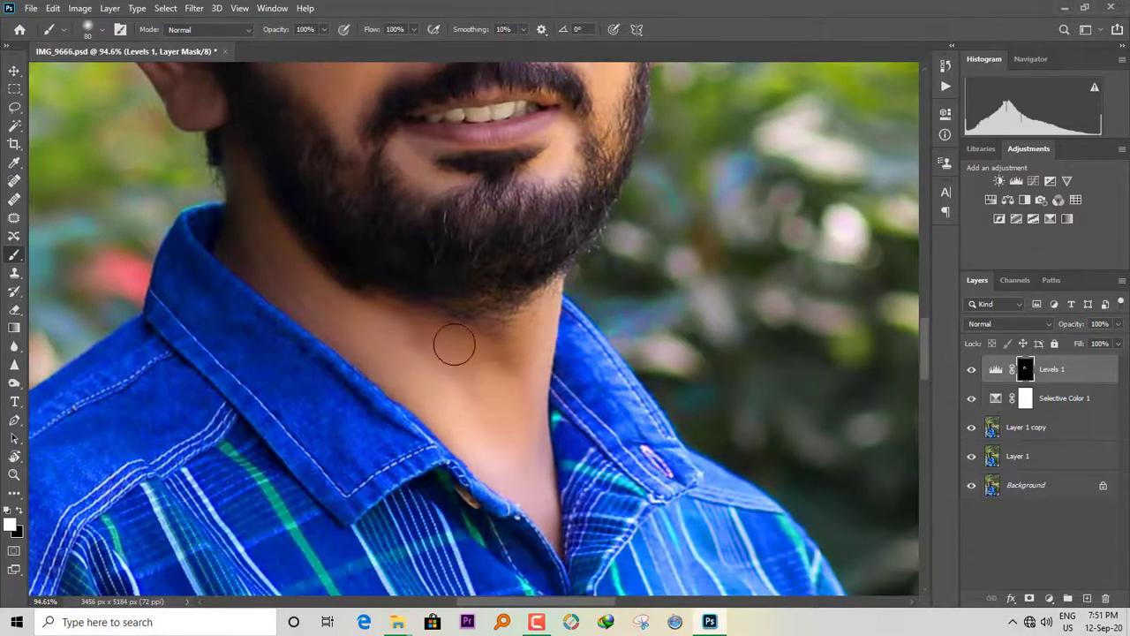
mouse_move(543, 309)
left_mouse_down()
mouse_move(521, 412)
mouse_move(465, 429)
left_mouse_up()
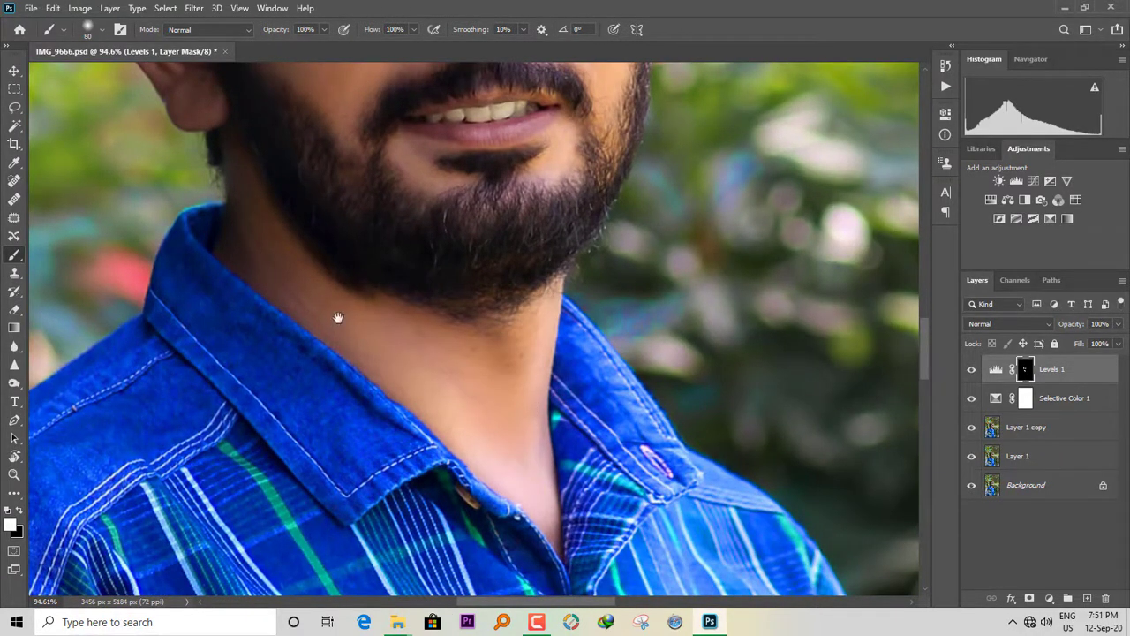
left_click_drag(338, 318, 392, 377)
Add a second Levels adjustment on top, darken it with the black input level at 29, and invert its mask to black
left_click_drag(521, 292, 504, 489)
key("v")
left_click_drag(512, 294, 415, 319)
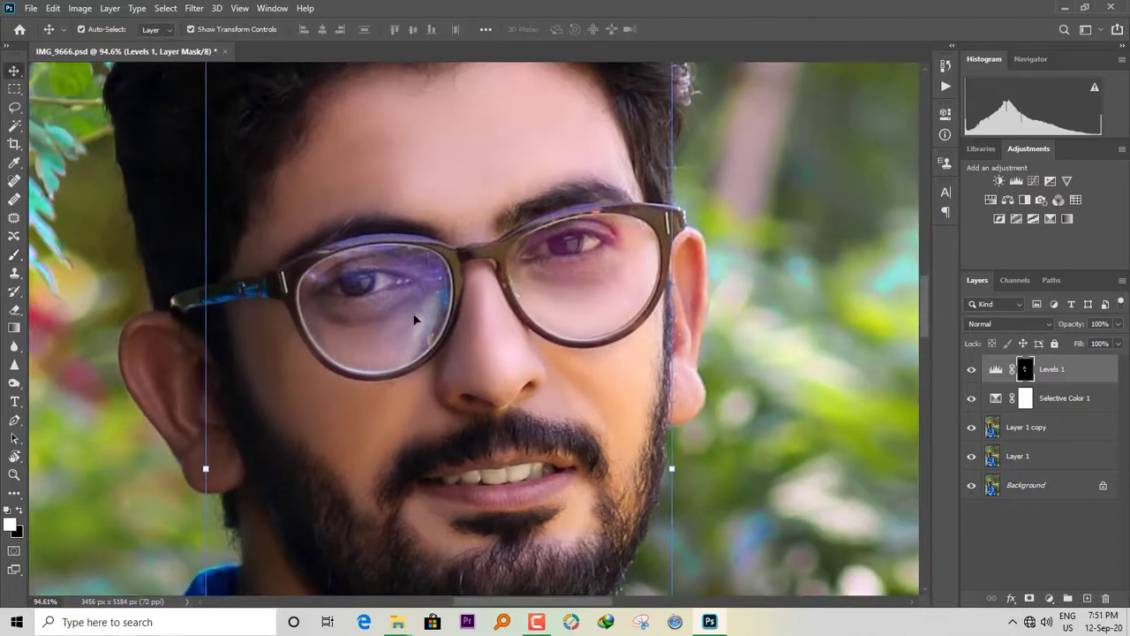
left_click(1048, 597)
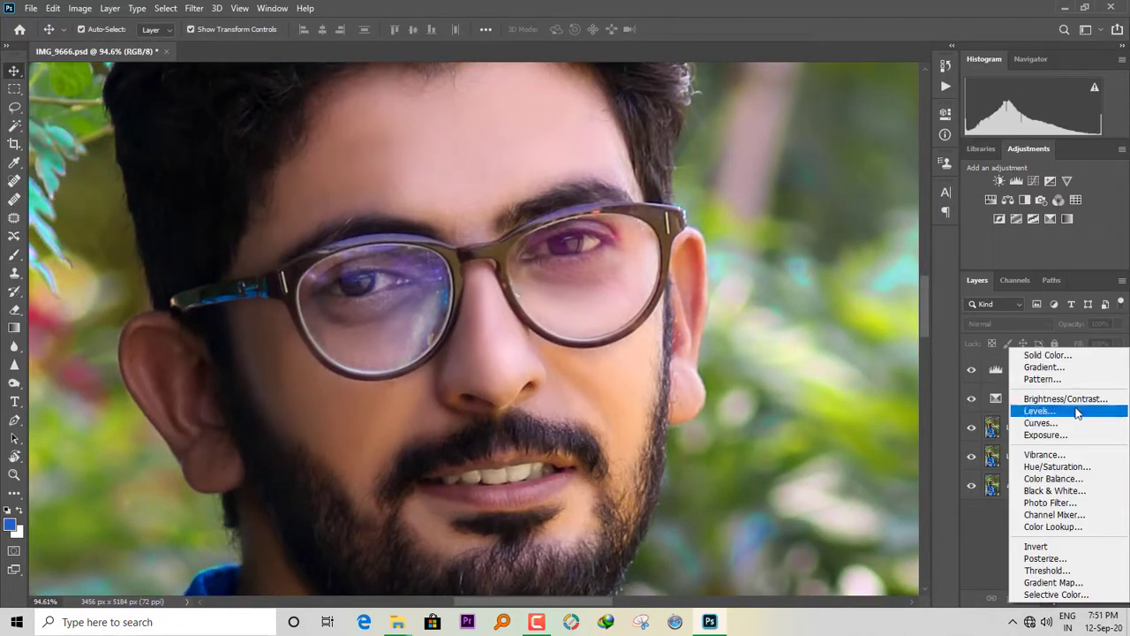
left_click(1042, 412)
left_click_drag(810, 257, 829, 264)
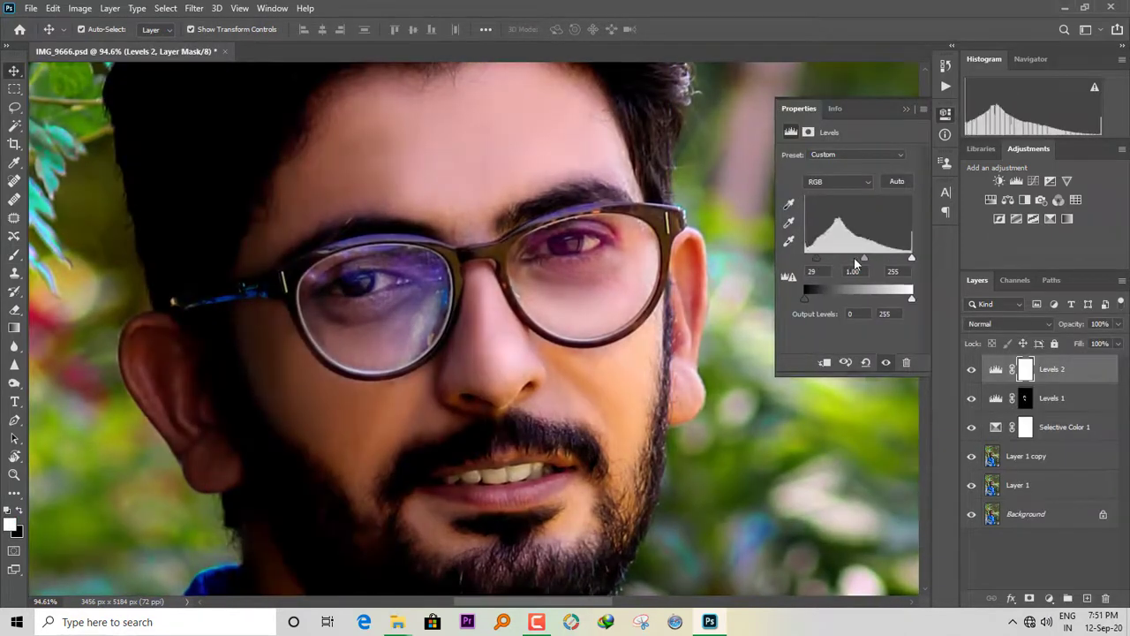
left_click(907, 109)
key("ctrl+i")
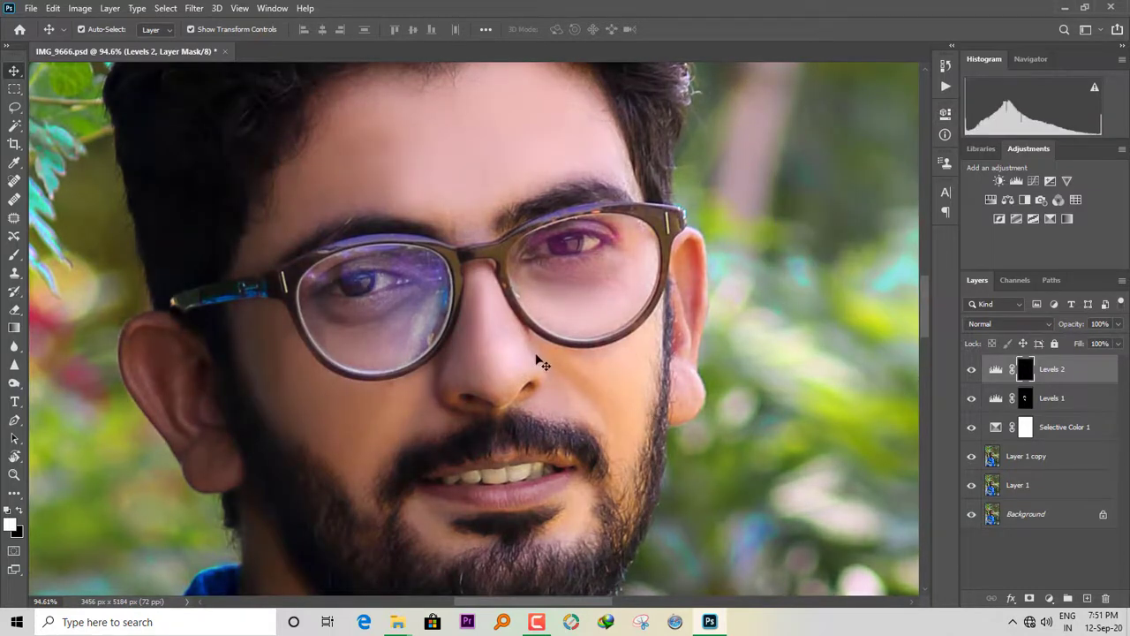
Darken the upper frame of the right-hand lens by painting white on the Levels 2 mask with a 25 to 40-pixel brush
key("b")
scroll(609, 309, "up", 5)
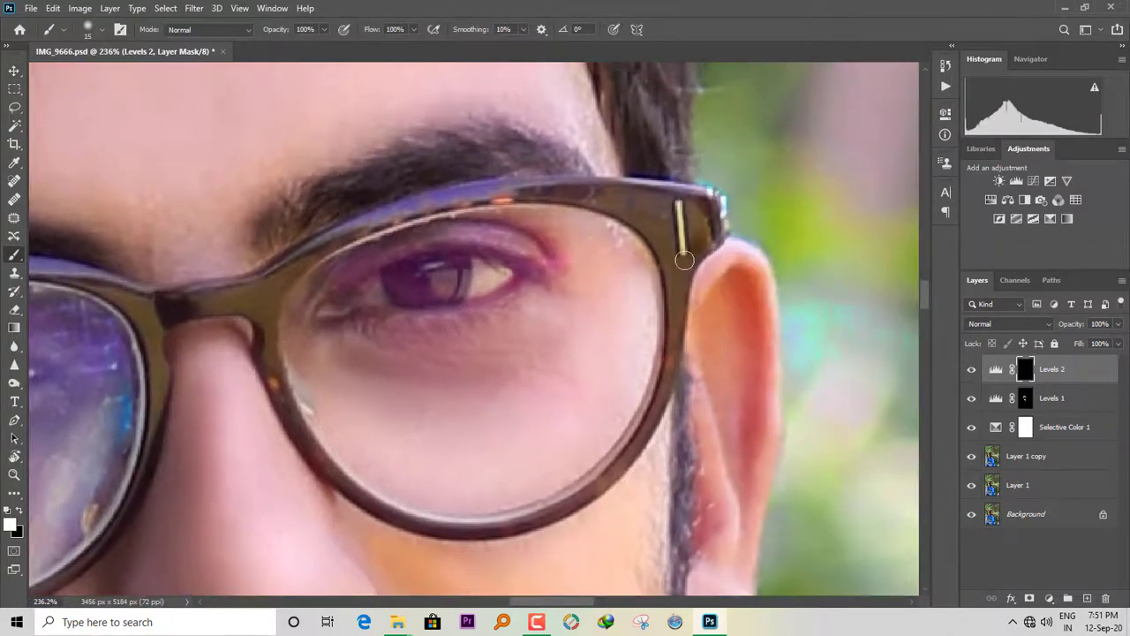
key("bracketright")
mouse_move(684, 260)
left_mouse_down()
mouse_move(634, 203)
mouse_move(690, 207)
mouse_move(468, 191)
mouse_move(253, 267)
left_mouse_up()
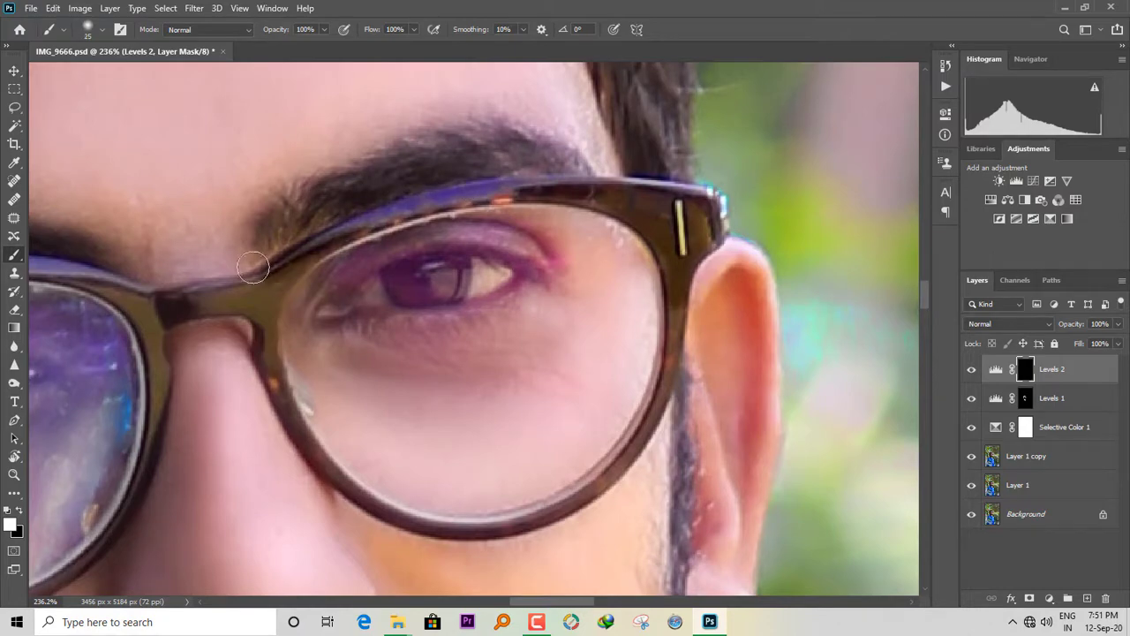
key("bracketright")
key("bracketright")
key("bracketright")
mouse_move(280, 229)
left_mouse_down()
mouse_move(569, 161)
mouse_move(455, 175)
left_mouse_up()
Darken the lower rim of the right-hand lens with a 15-pixel brush and compare the result by toggling Levels 2's visibility
scroll(562, 323, "down", 9)
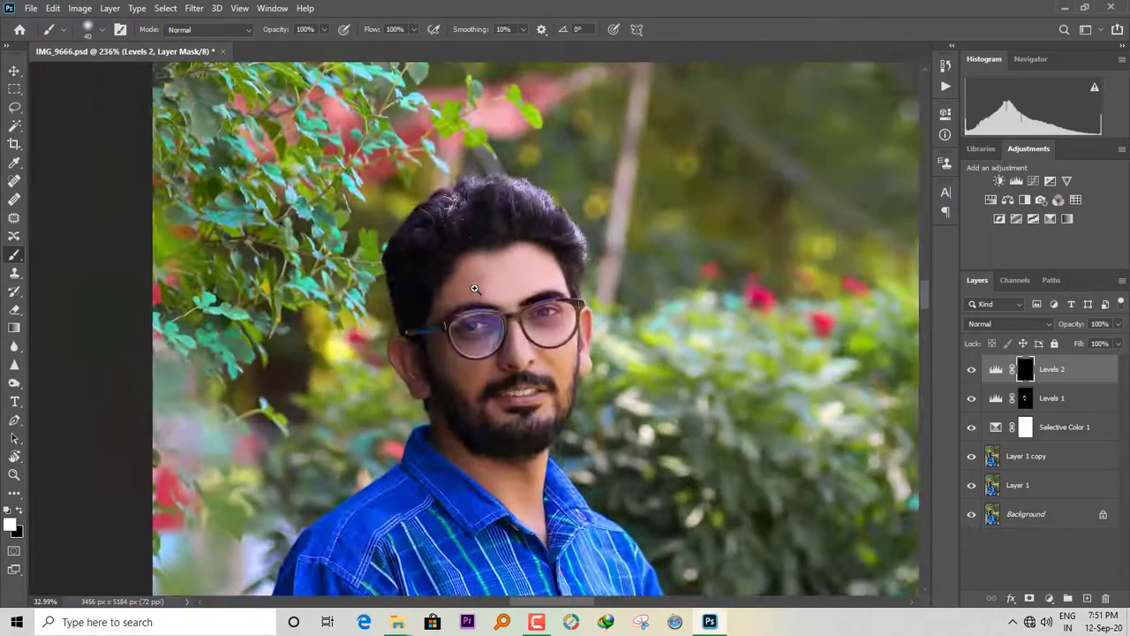
scroll(561, 323, "up", 3)
scroll(551, 326, "up", 3)
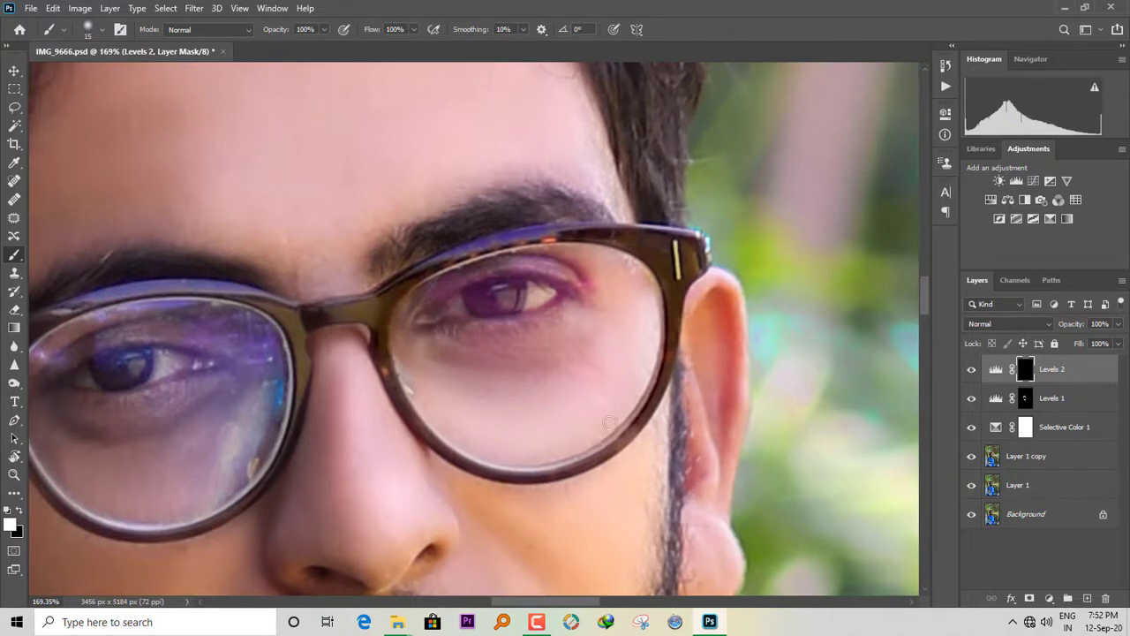
mouse_move(610, 423)
left_mouse_down()
mouse_move(588, 317)
mouse_move(641, 338)
mouse_move(767, 346)
left_mouse_up()
left_click(971, 371)
left_click(971, 371)
left_click_drag(764, 324, 700, 371)
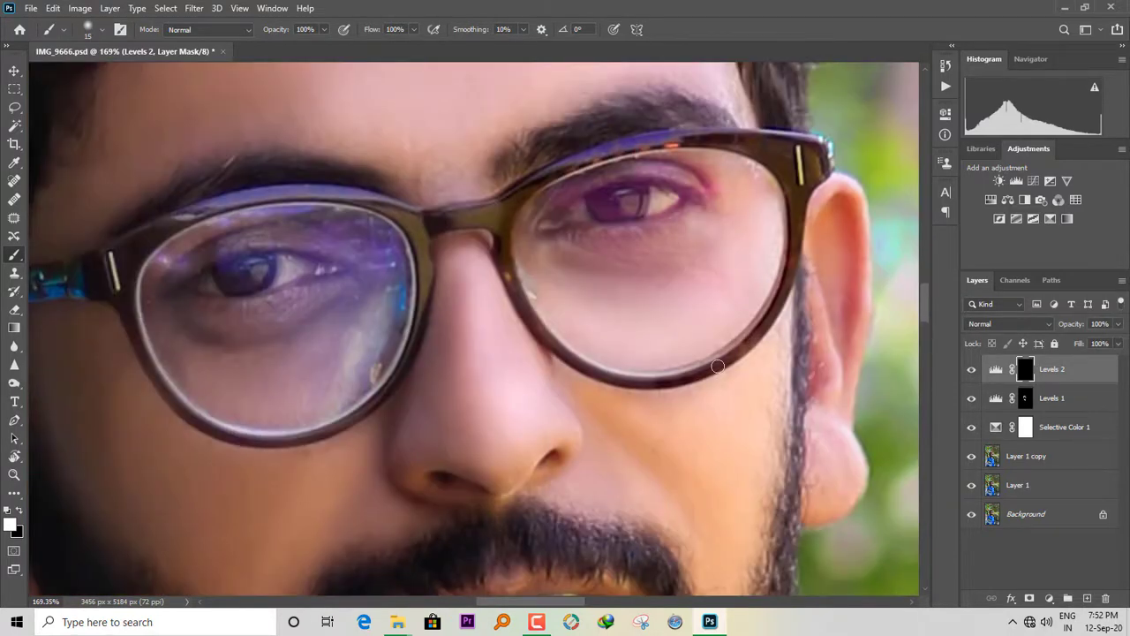
Darken the left-hand lens frame and the glasses' temple on the Levels 2 mask with a 20 to 25-pixel brush
scroll(547, 336, "up", 3)
scroll(547, 336, "left", 2)
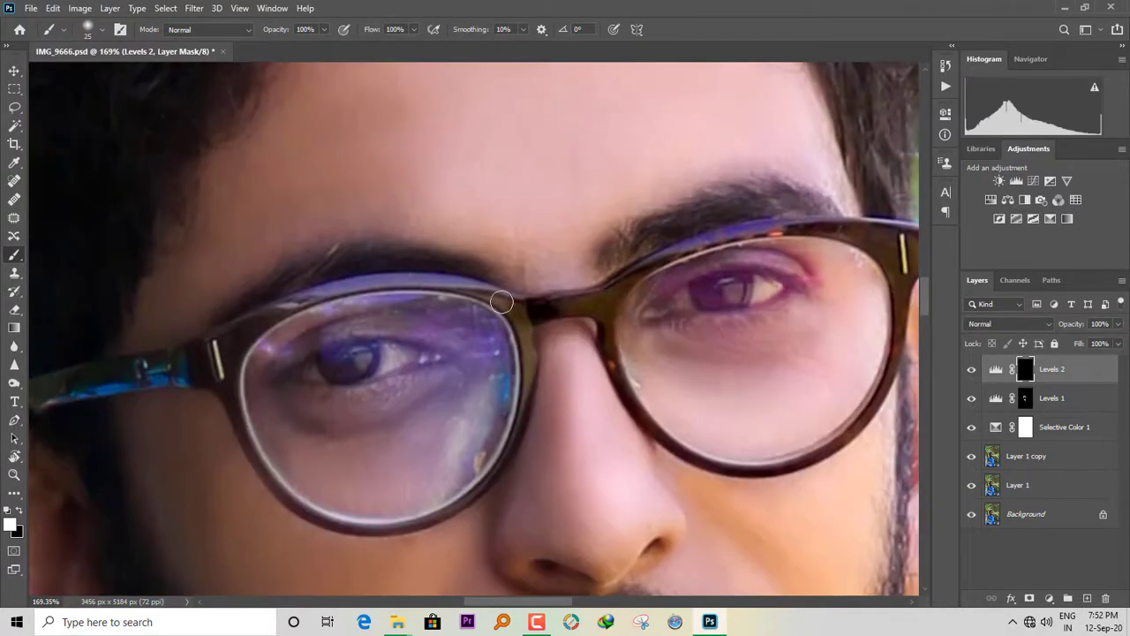
left_click_drag(371, 282, 279, 312)
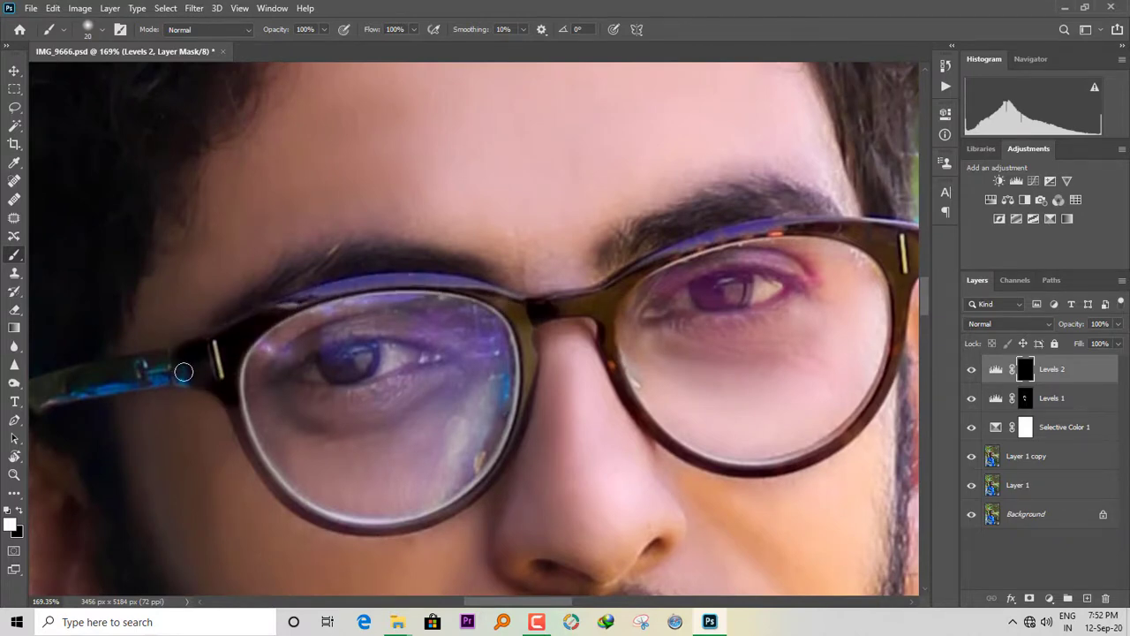
left_click_drag(521, 397, 568, 355)
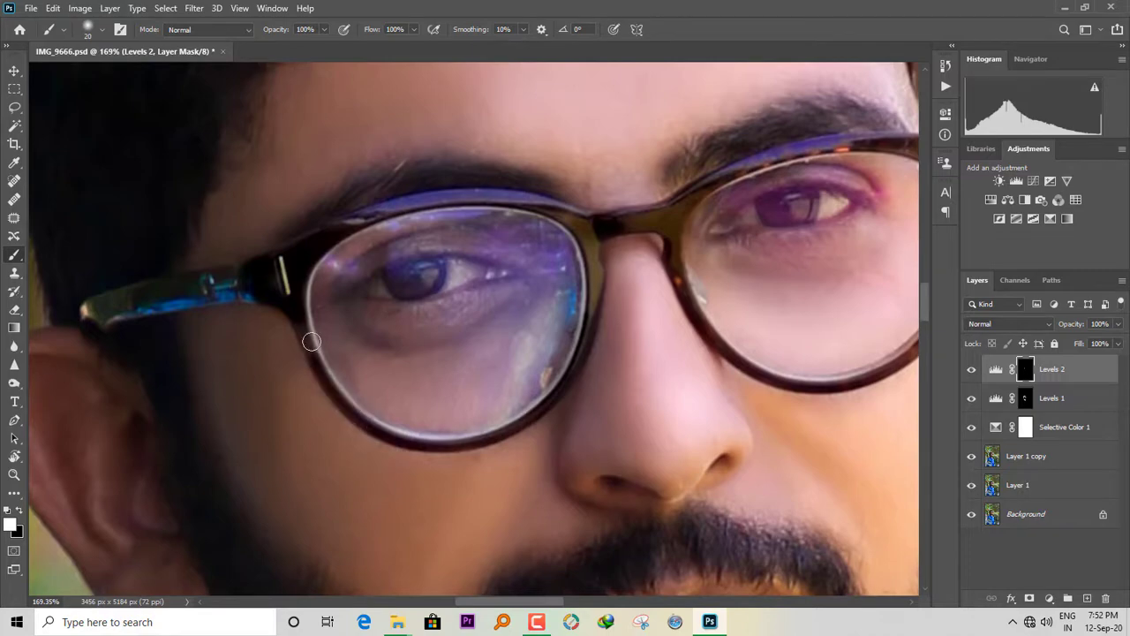
left_click_drag(312, 341, 308, 313)
mouse_move(260, 287)
left_mouse_down()
mouse_move(404, 315)
mouse_move(253, 330)
mouse_move(391, 300)
left_mouse_up()
left_click_drag(839, 220, 185, 257)
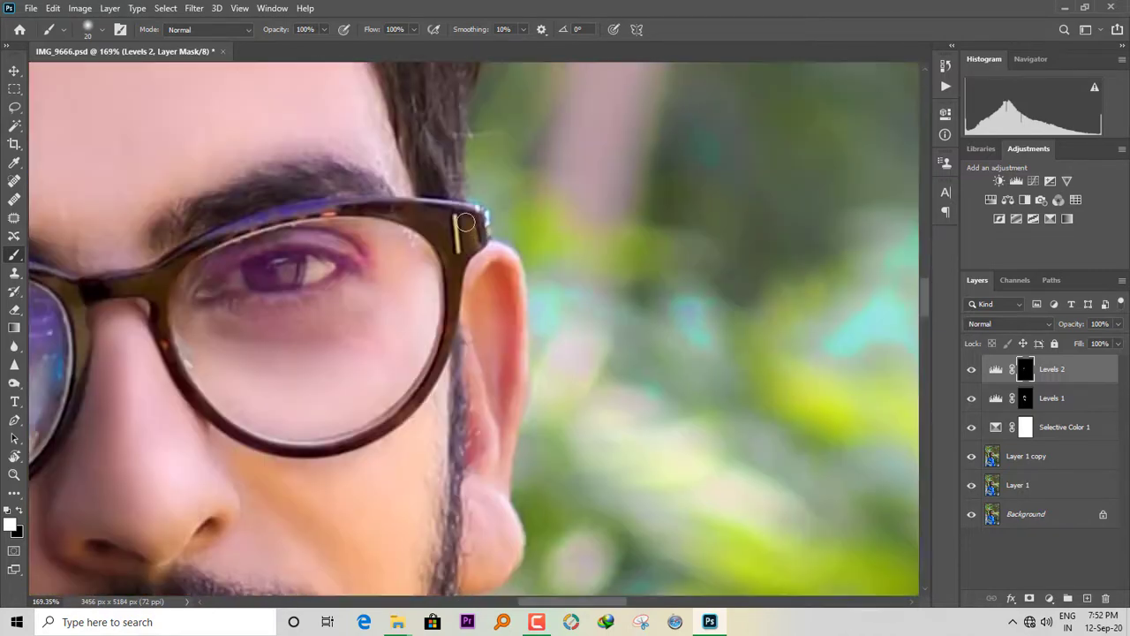
Add a Levels adjustment layer directly above Layer 1 copy
scroll(467, 221, "down", 6)
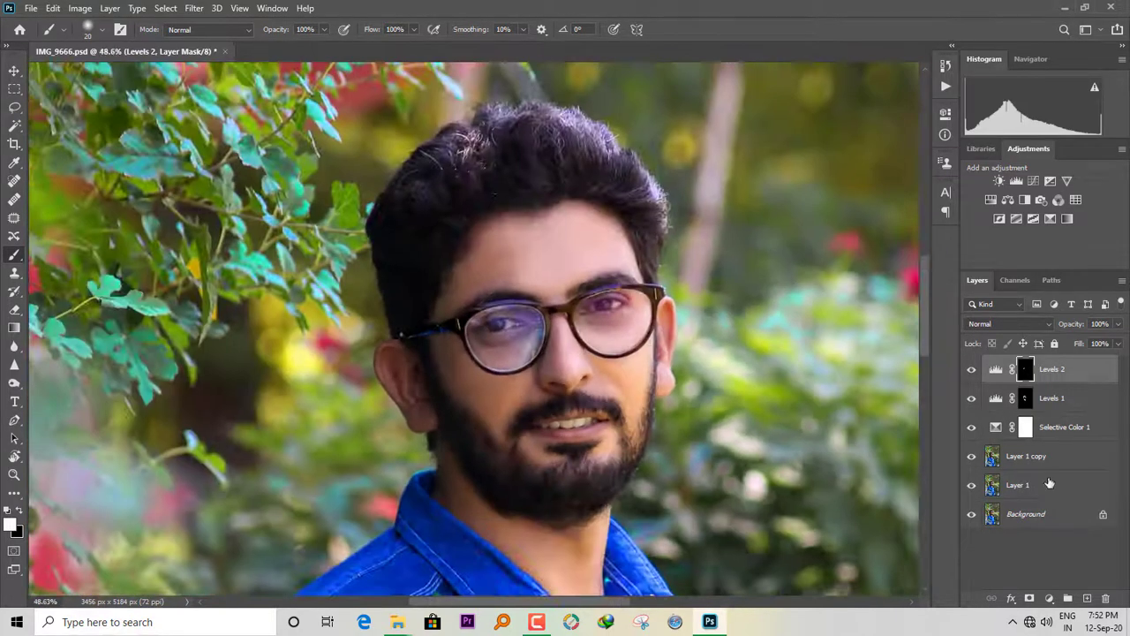
left_click(1026, 456)
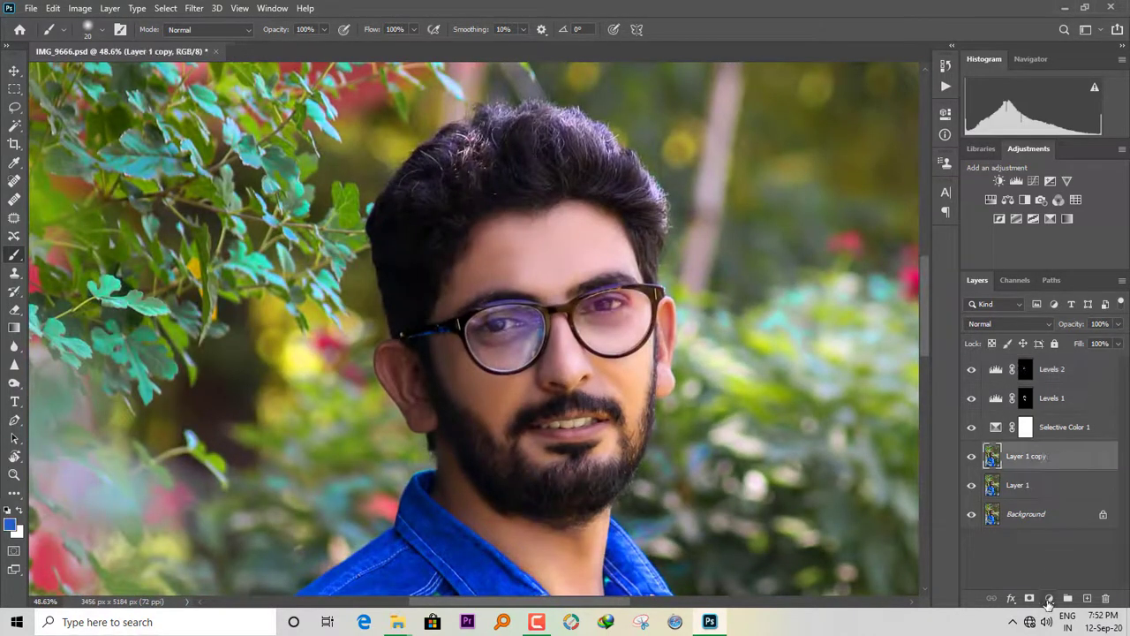
left_click(1049, 598)
left_click(1040, 420)
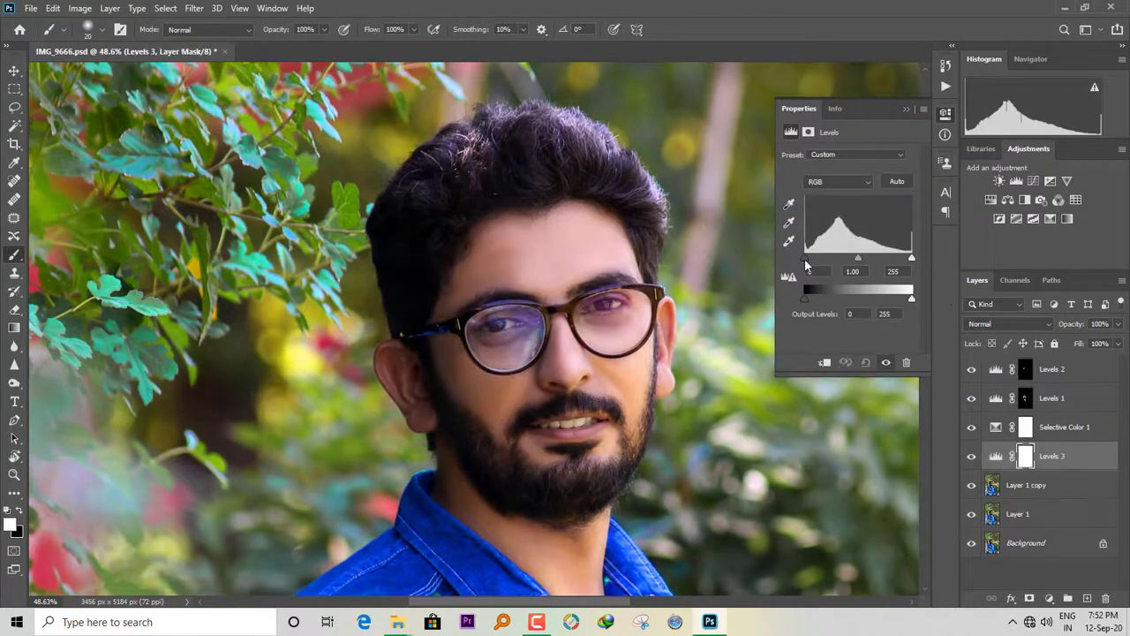
On Layer 1 copy, smooth the cheek beside the sideburn and the ear skin with the Clone Stamp at 30% opacity
left_click(1026, 485)
scroll(556, 384, "up", 6)
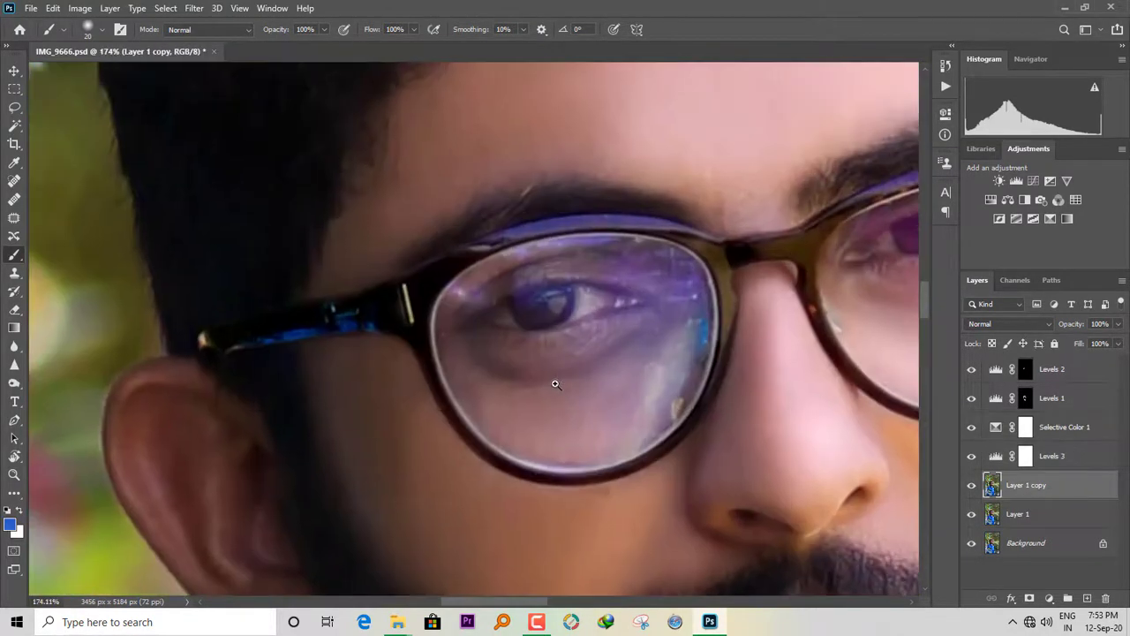
key("s")
left_click_drag(525, 438, 578, 259)
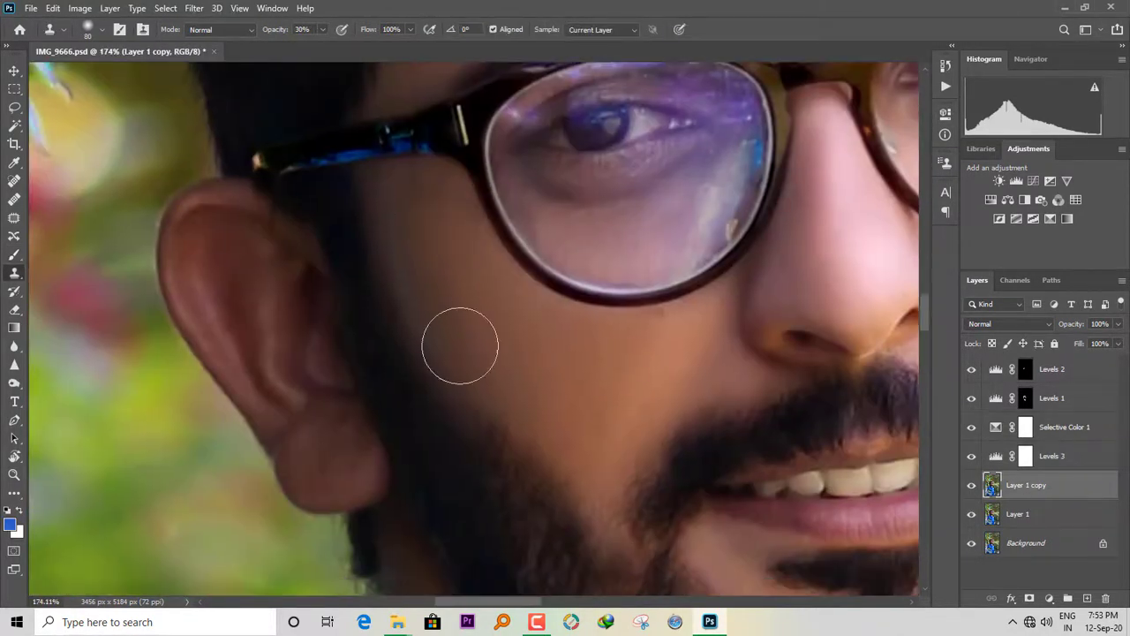
left_click_drag(432, 349, 492, 288)
key("bracketleft")
key("bracketleft")
key("bracketleft")
key("bracketleft")
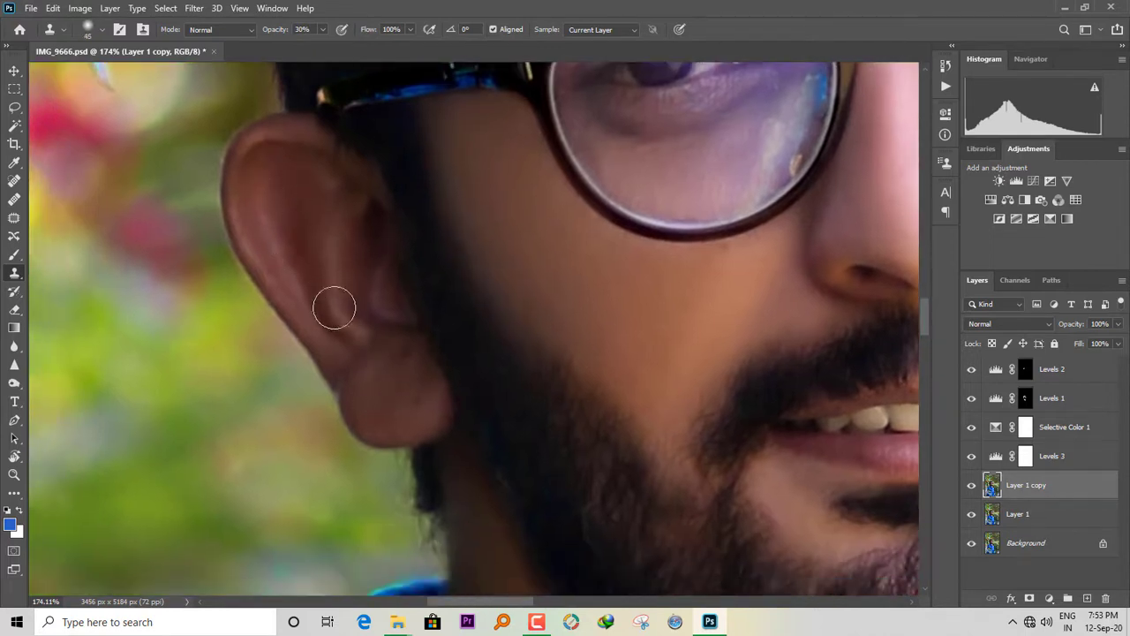
Brighten the ear's highlights with a 35-pixel Dodge brush set to Highlights at 13% exposure
left_click(14, 383)
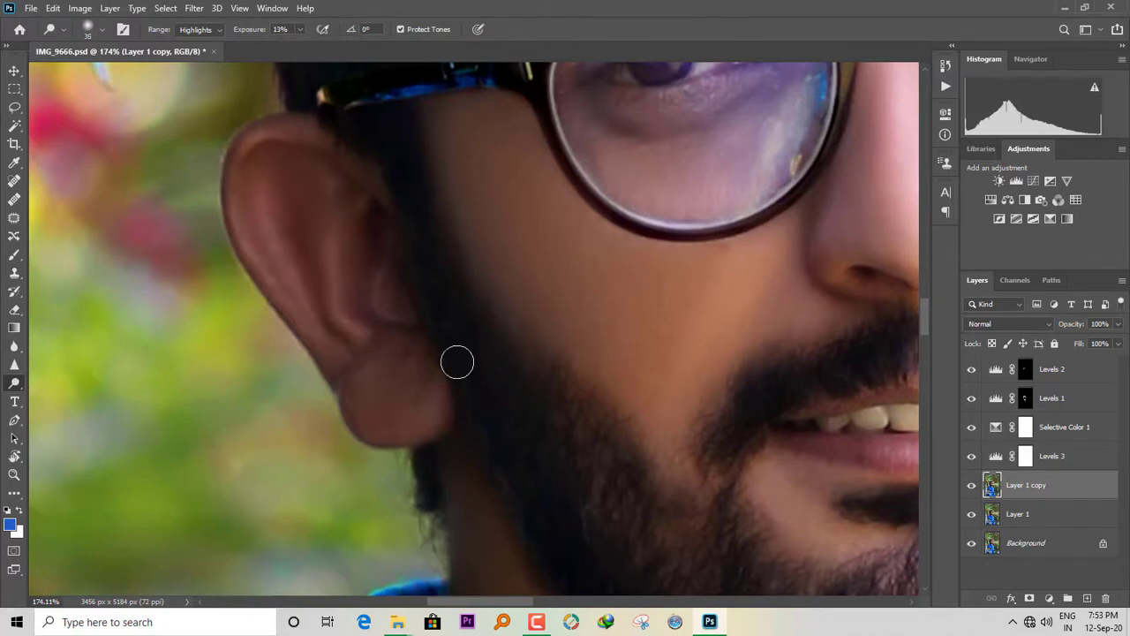
scroll(612, 374, "down", 5)
scroll(795, 424, "up", 5)
Create a new Soft Light layer filled with neutral 50% gray above Layer 1 copy
left_click_drag(537, 416, 698, 486)
left_click(1087, 599, "alt")
left_click(491, 240)
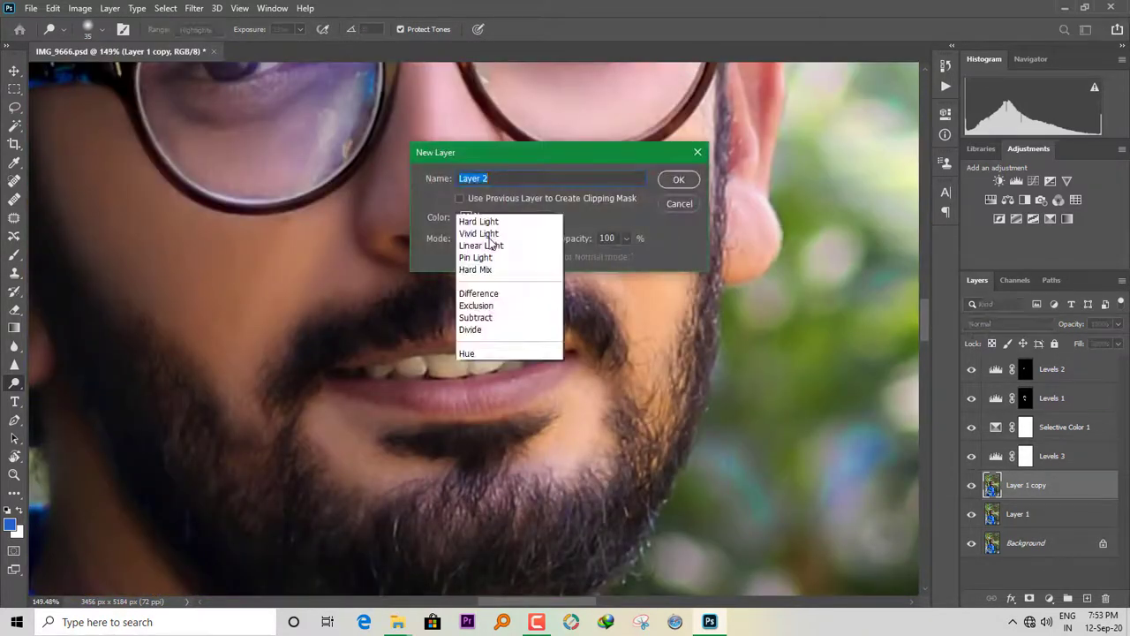
left_click(491, 414)
left_click(572, 256)
left_click(680, 180)
Sample the dark lip colour and paint both lips on Layer 2 with a 15-pixel brush to deepen their red
key("b")
scroll(497, 350, "up", 2)
left_click_drag(497, 350, 531, 284)
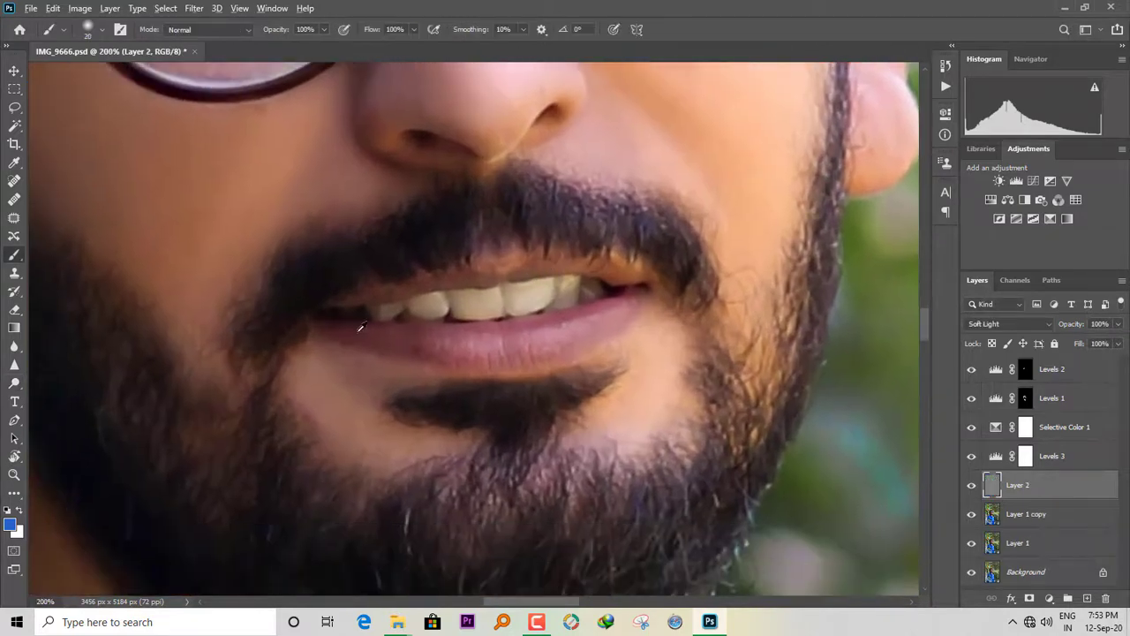
left_click(360, 327, "alt")
mouse_move(361, 327)
left_mouse_down()
mouse_move(420, 351)
mouse_move(596, 328)
mouse_move(640, 300)
mouse_move(603, 319)
mouse_move(461, 337)
mouse_move(506, 340)
left_mouse_up()
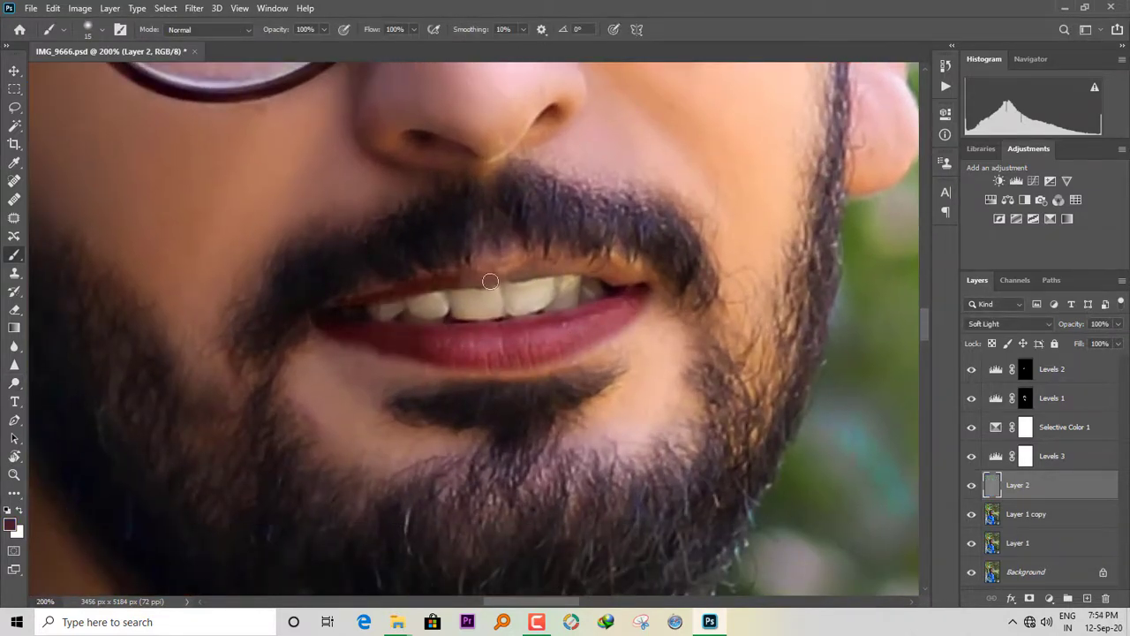
left_click_drag(507, 276, 613, 269)
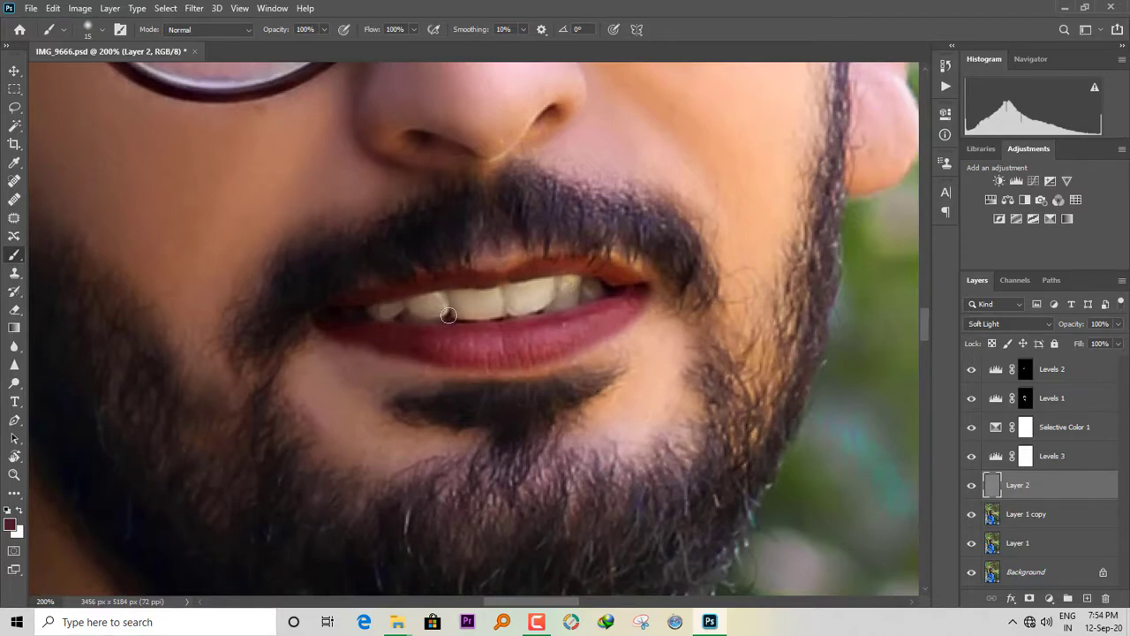
Lower Layer 2's opacity to 19% to soften the lip colour, and flatten the image
left_click_drag(1036, 329, 1008, 326)
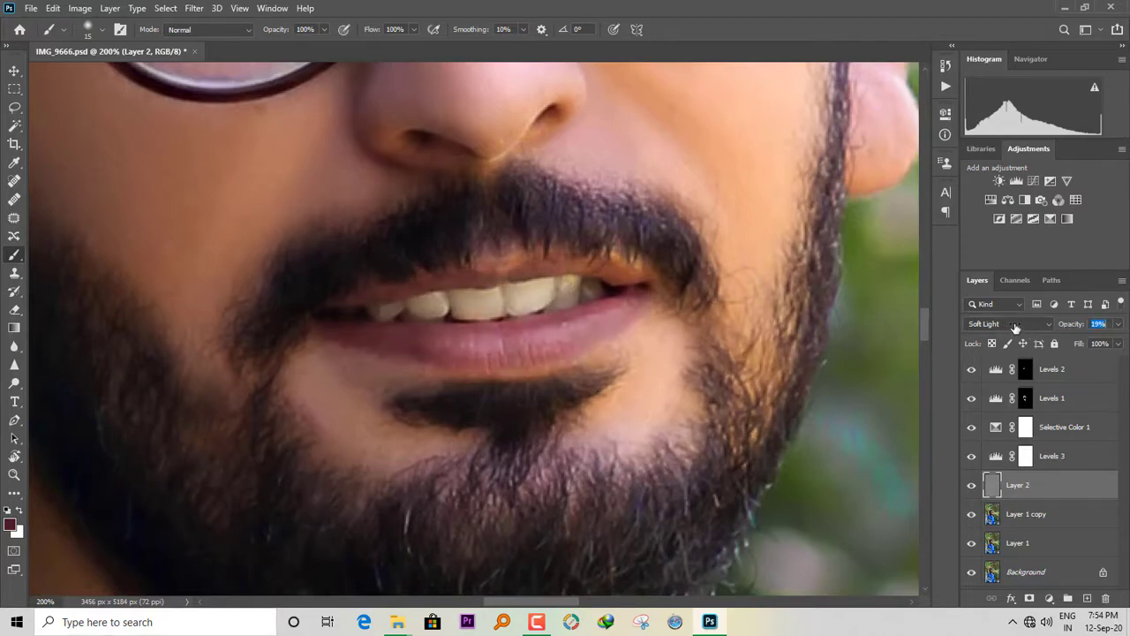
scroll(632, 345, "down", 7)
key("v")
scroll(589, 353, "down", 3)
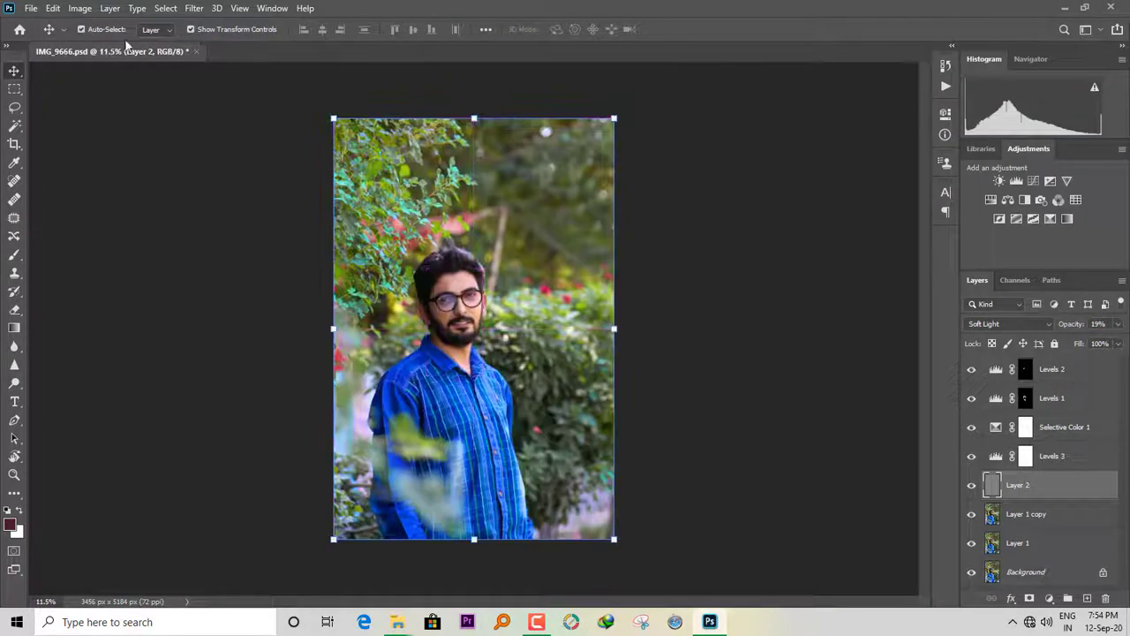
left_click(109, 8)
left_click(170, 550)
Switch to the Lens Flare Light folder in File Explorer and place the orange flare learningwithsr.blogspot (27) into the portrait
mouse_move(405, 623)
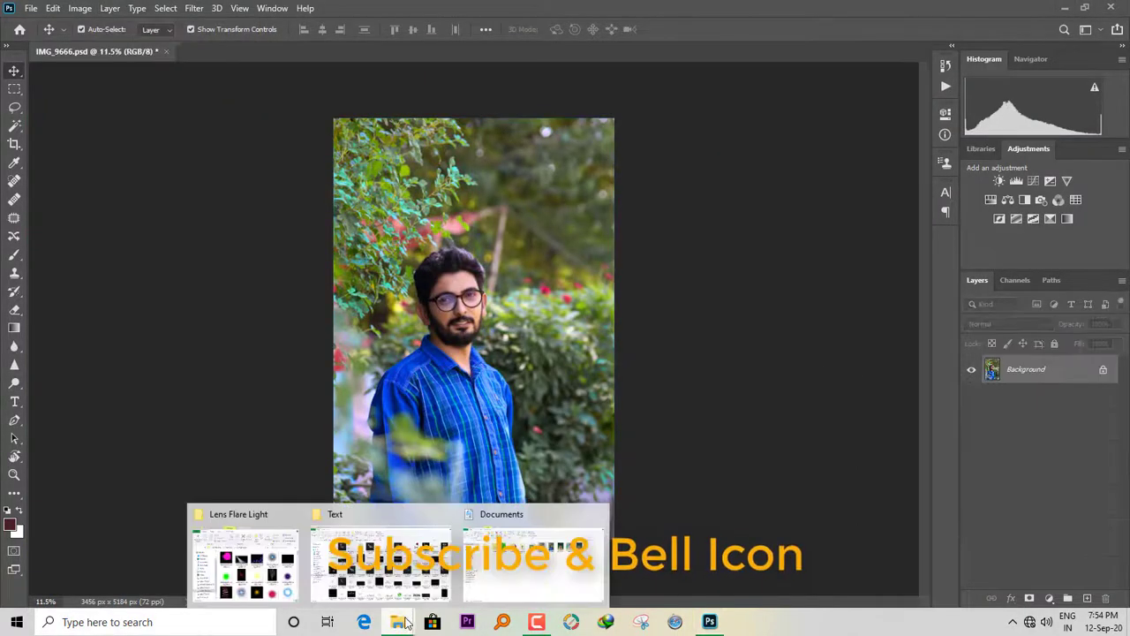
left_click(244, 556)
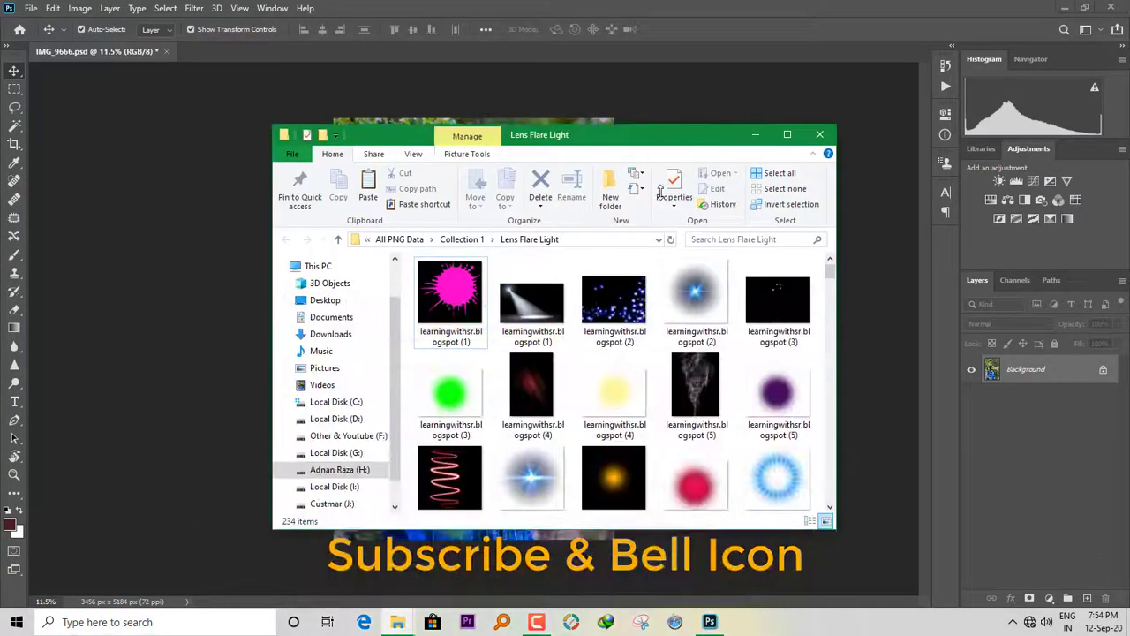
left_click_drag(660, 125, 660, 194)
left_click_drag(661, 207, 863, 116)
scroll(845, 345, "down", 7)
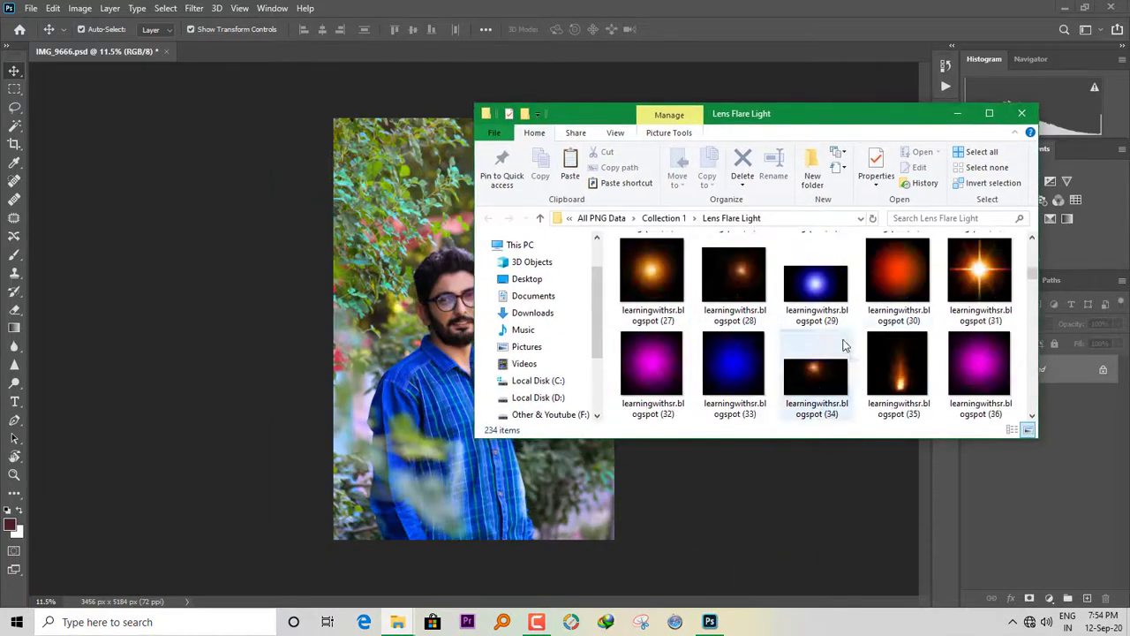
left_click_drag(653, 275, 418, 215)
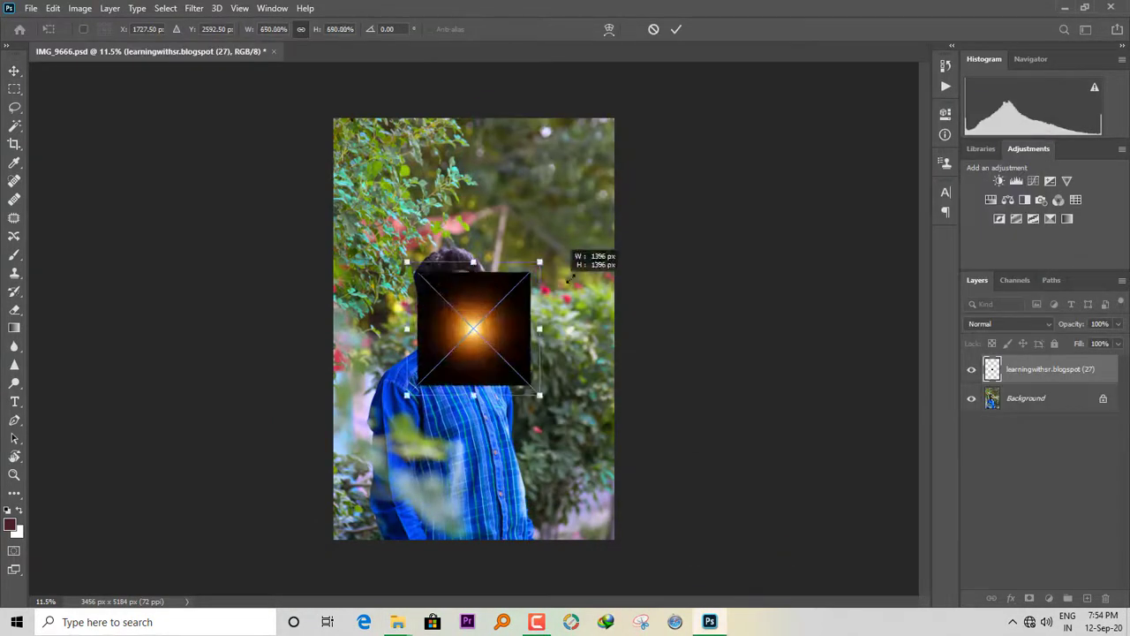
Scale the flare, blend it in Screen mode and position its glow at the photo's upper-right edge
left_click_drag(570, 279, 616, 201)
left_click_drag(550, 319, 661, 147)
key("Return")
left_click(1008, 324)
left_click(998, 375)
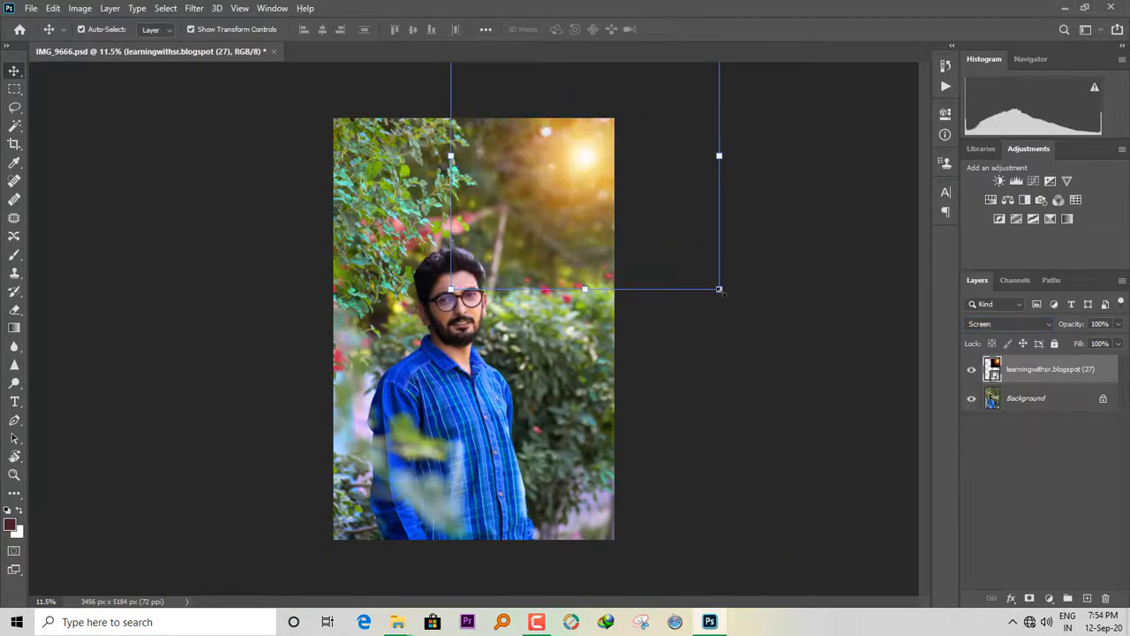
left_click_drag(721, 290, 694, 260)
left_click_drag(588, 211, 571, 245)
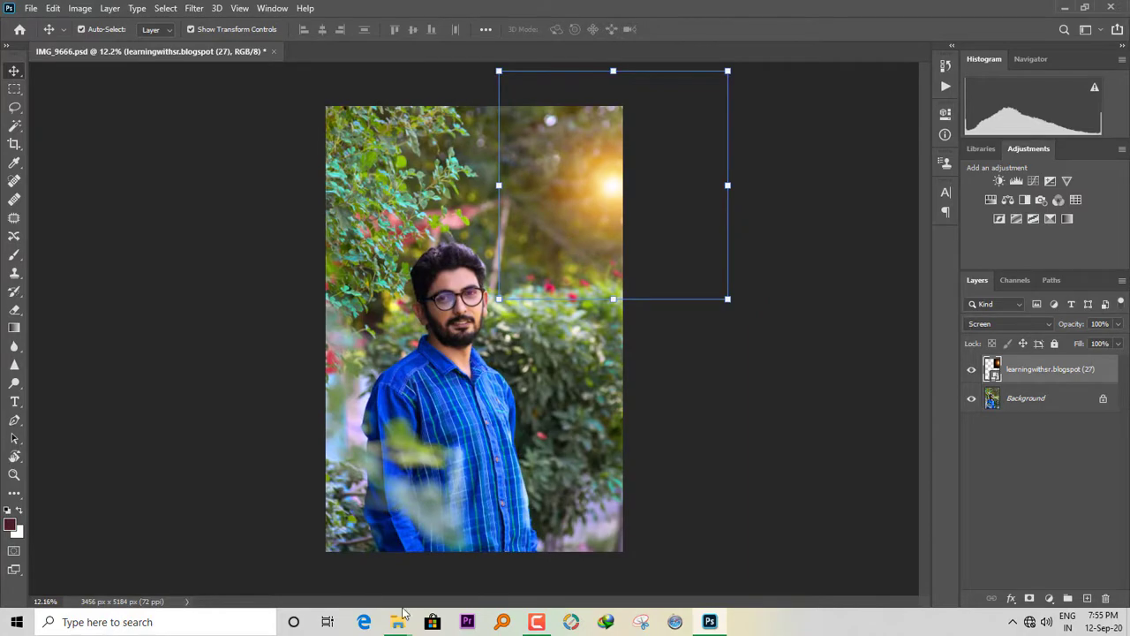
Switch to the Text folder in File Explorer, preview the green Awesome graphic learningwithsr.blogspot (8) and place it into the portrait
mouse_move(401, 613)
left_click(397, 555)
double_click(616, 264)
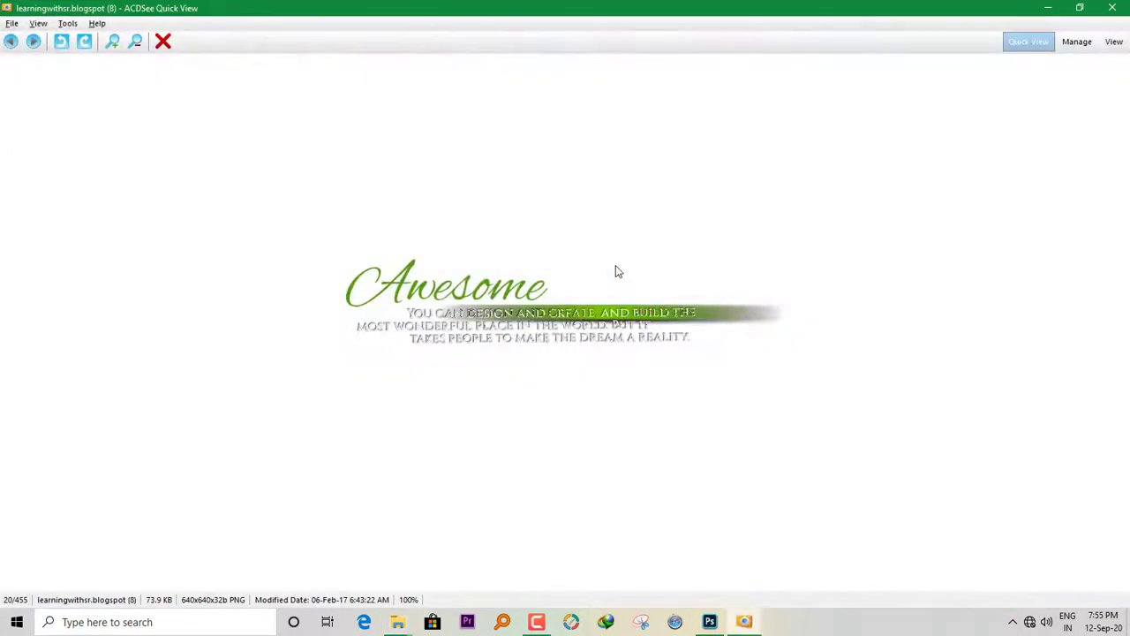
left_click(1114, 9)
left_click_drag(638, 292, 469, 521)
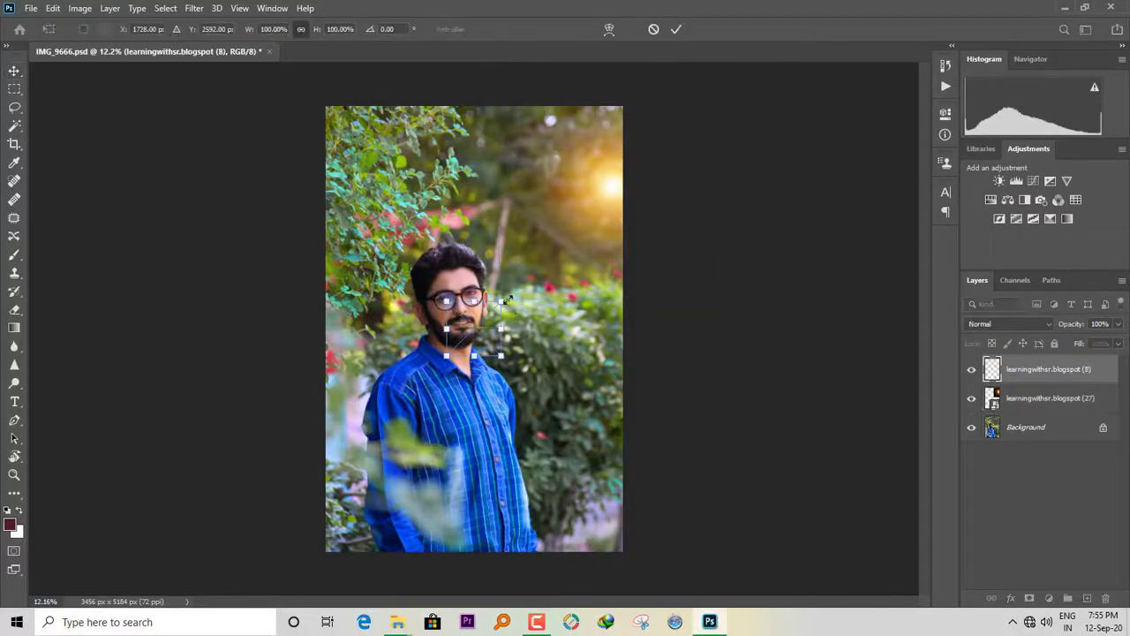
Enlarge the Awesome text graphic to about 417% and position it across the lower edge of the photo
left_click_drag(508, 300, 588, 415)
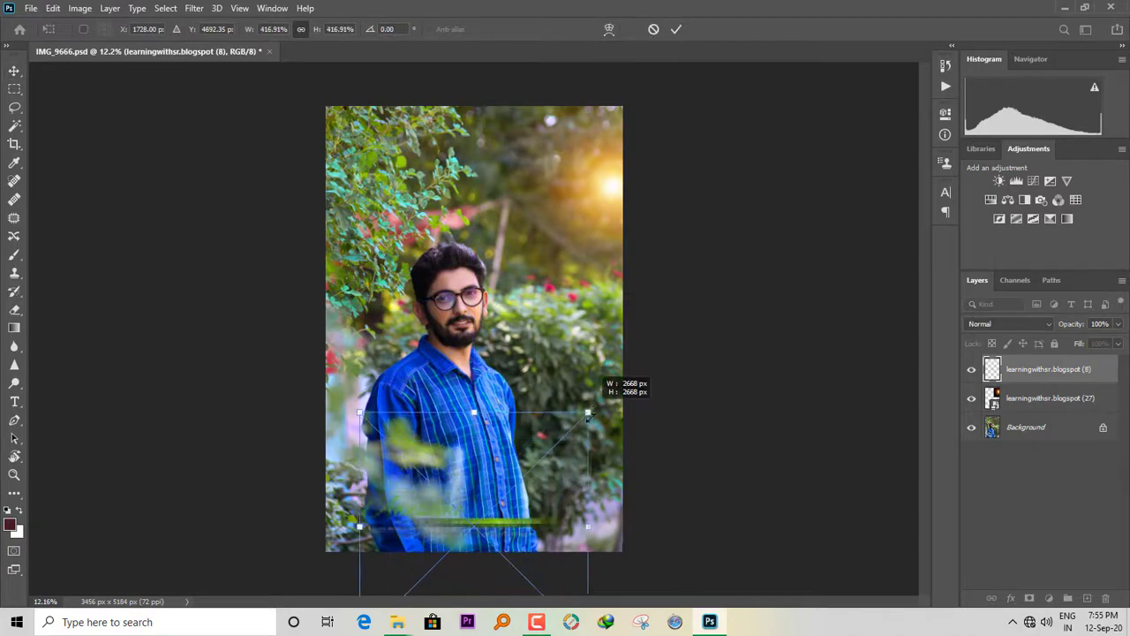
key("Return")
scroll(468, 503, "up", 5)
scroll(468, 503, "down", 4)
left_click_drag(572, 336, 590, 349)
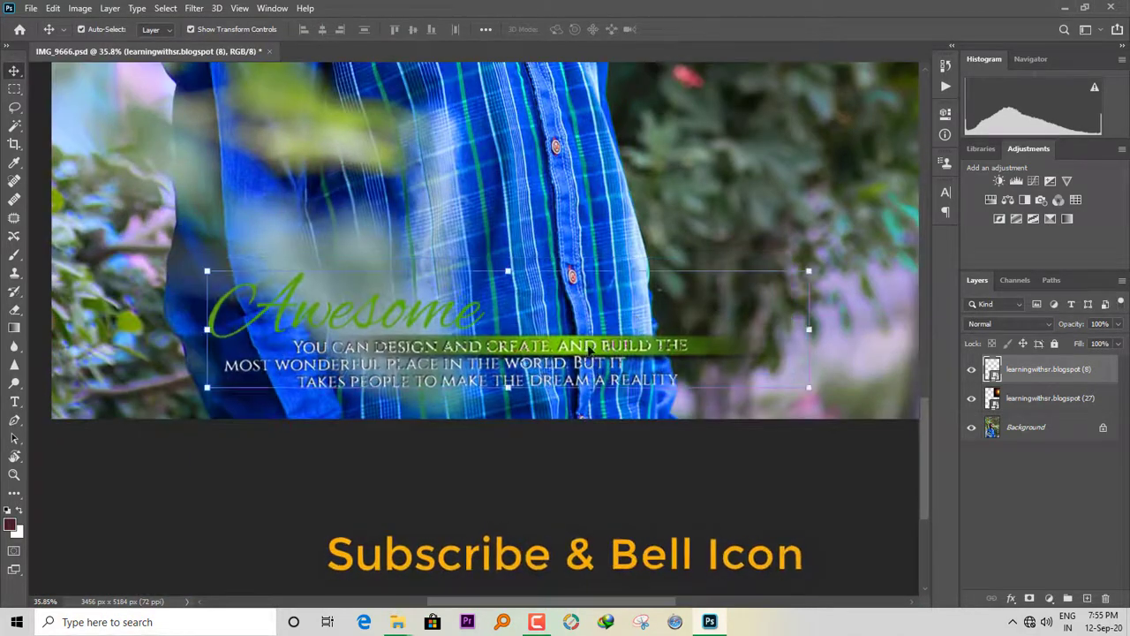
scroll(590, 349, "down", 6)
left_click(609, 352)
scroll(606, 350, "up", 4)
scroll(605, 350, "down", 1)
Flatten the image and save it in Documents as a JPEG named IMG_9666 ok
left_click(109, 9)
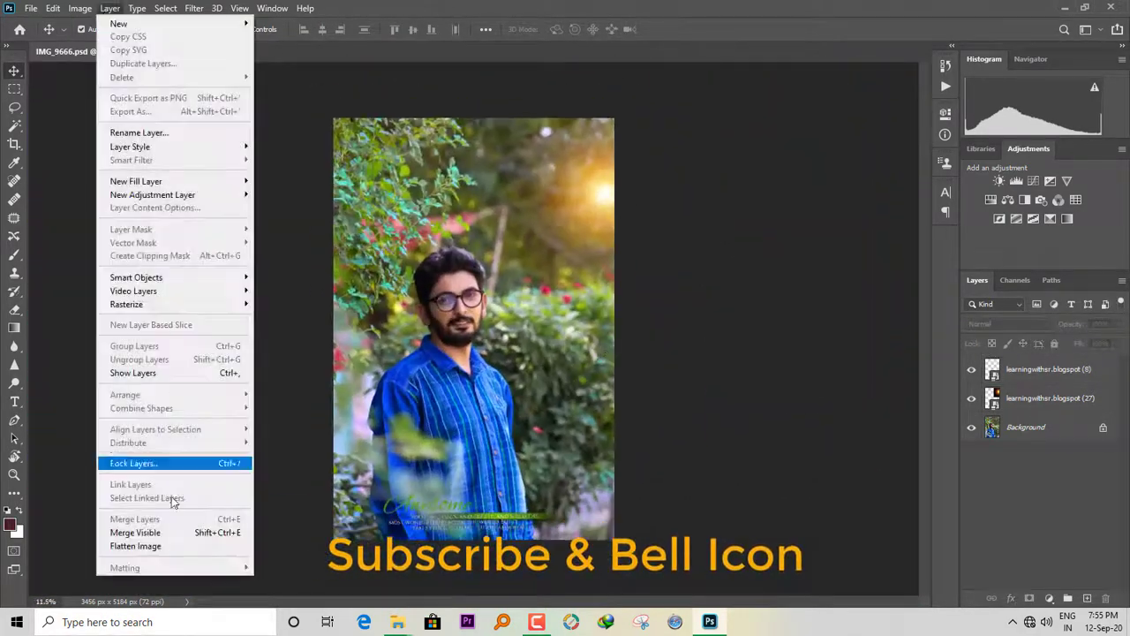
left_click(135, 546)
key("ctrl+shift+s")
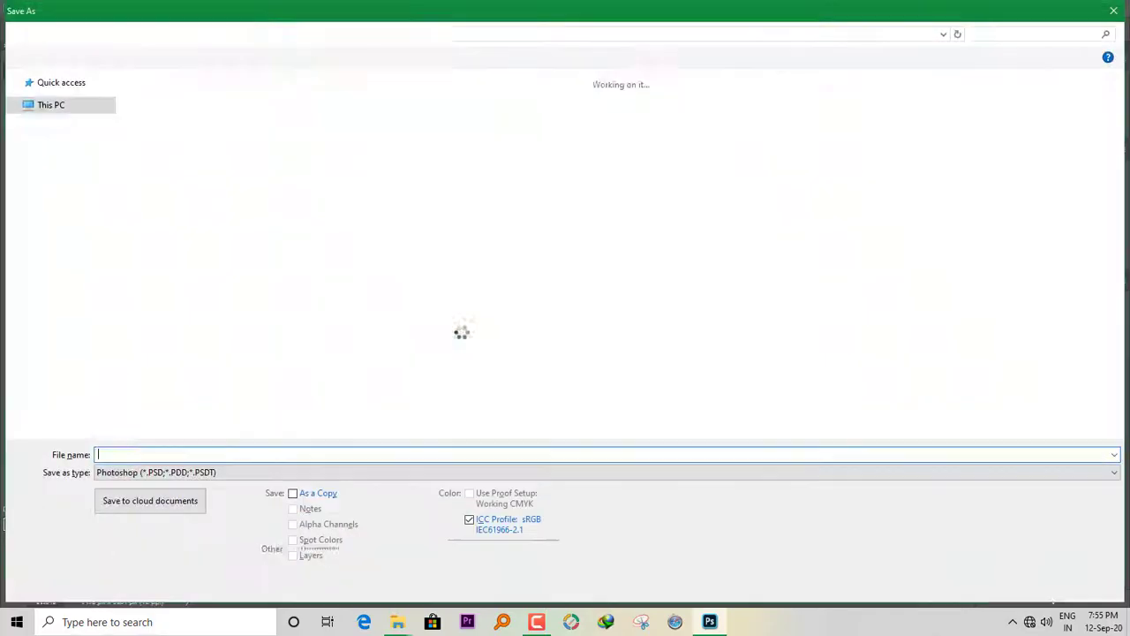
type("ok")
key("Tab")
key("j")
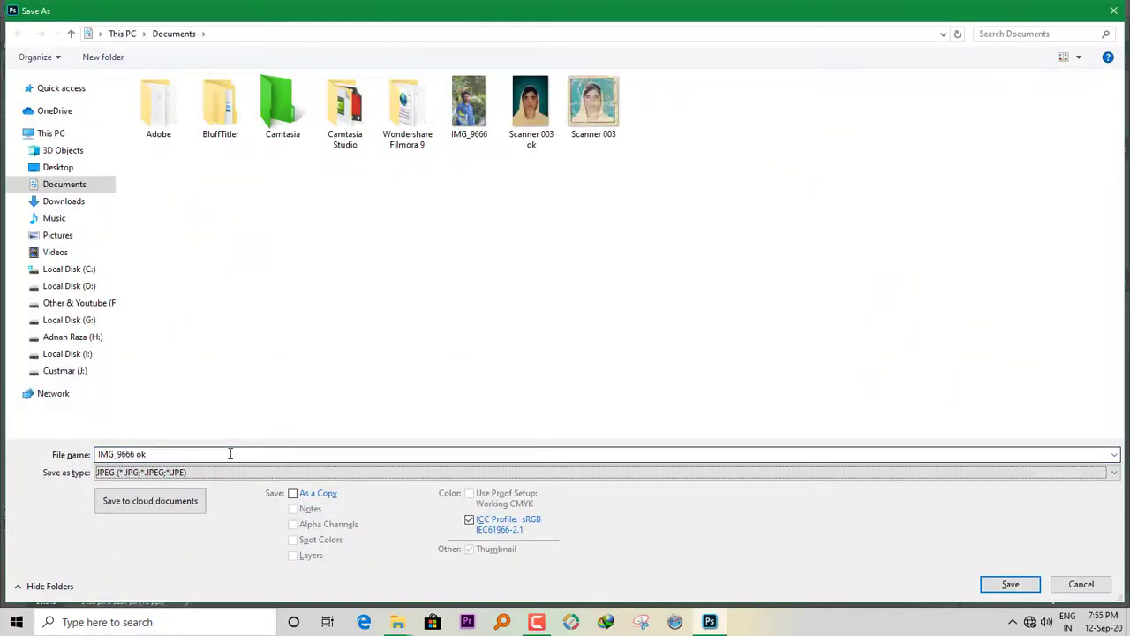
key("Return")
key("Return")
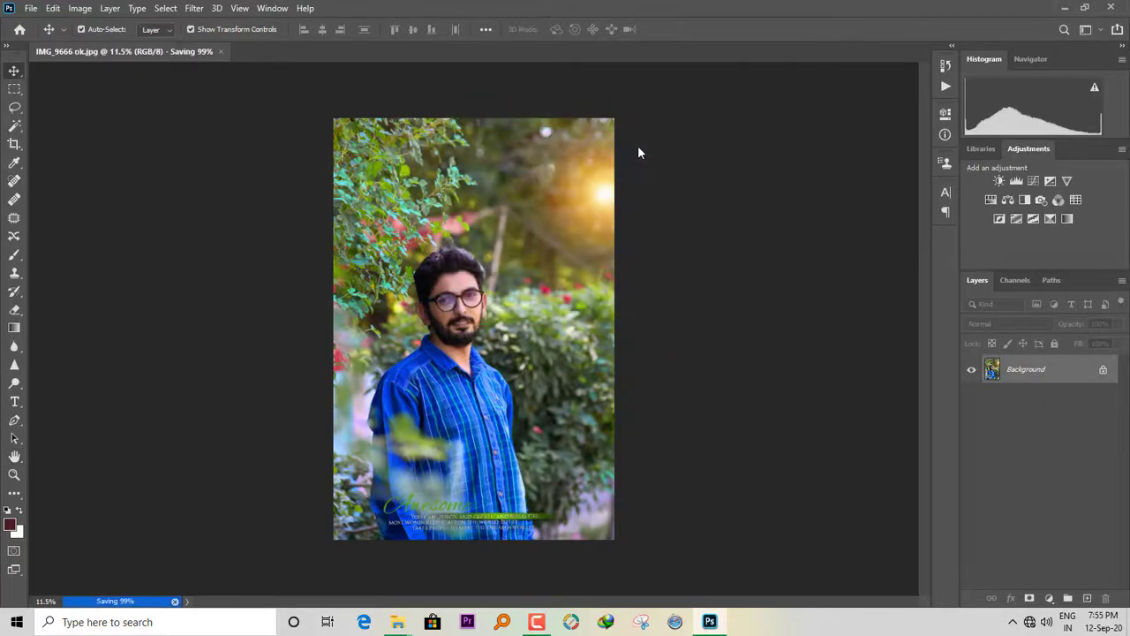
Open the original IMG_9666 from Documents in the image viewer and compare it repeatedly with the edited IMG_9666 ok
mouse_move(397, 621)
left_click(542, 553)
double_click(710, 203)
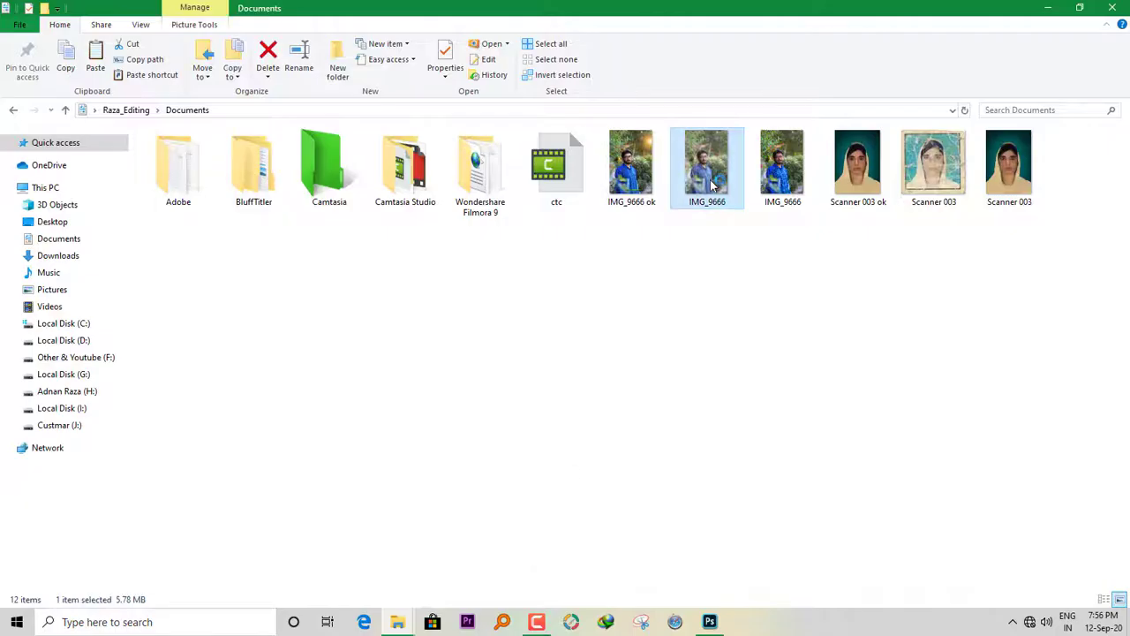
left_click(10, 42)
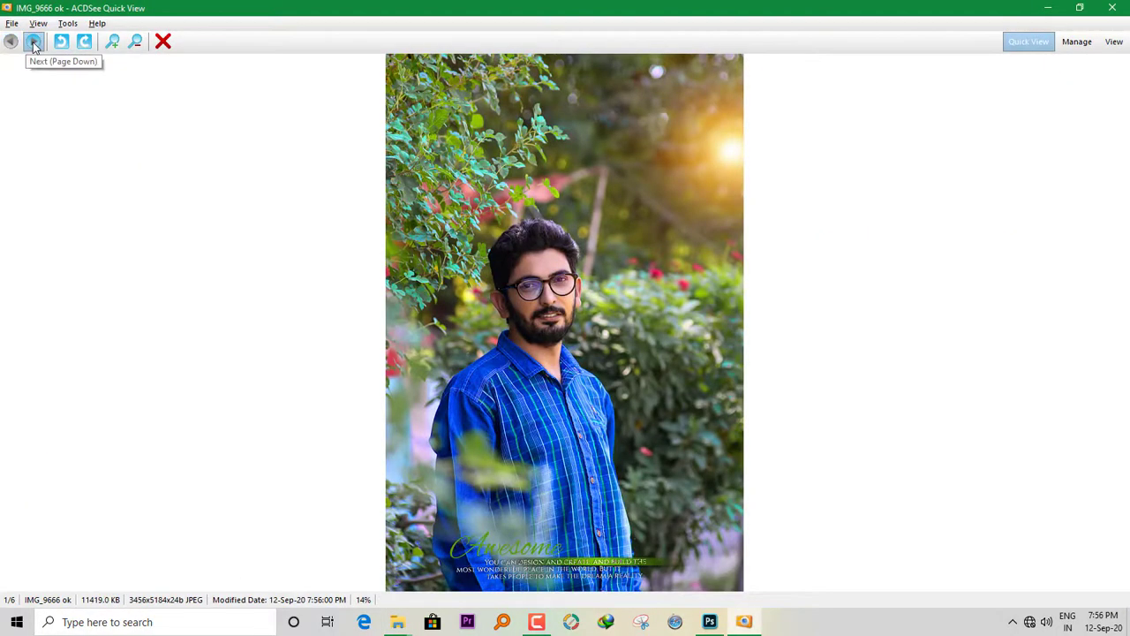
left_click(33, 41)
left_click(11, 43)
left_click(32, 42)
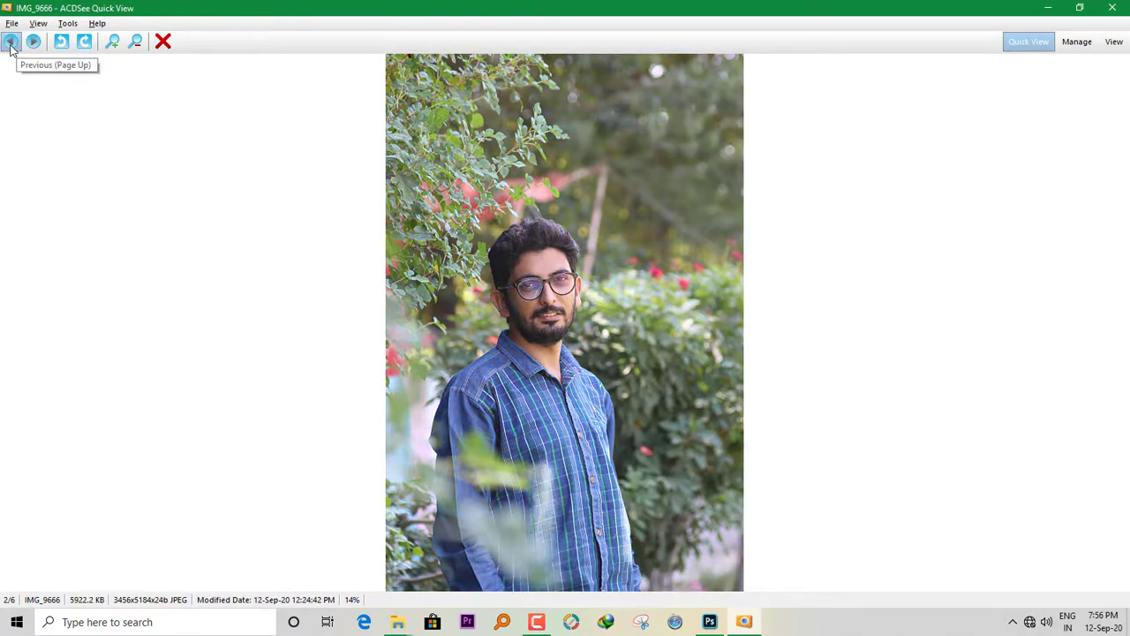
left_click(10, 41)
left_click(33, 41)
left_click(10, 41)
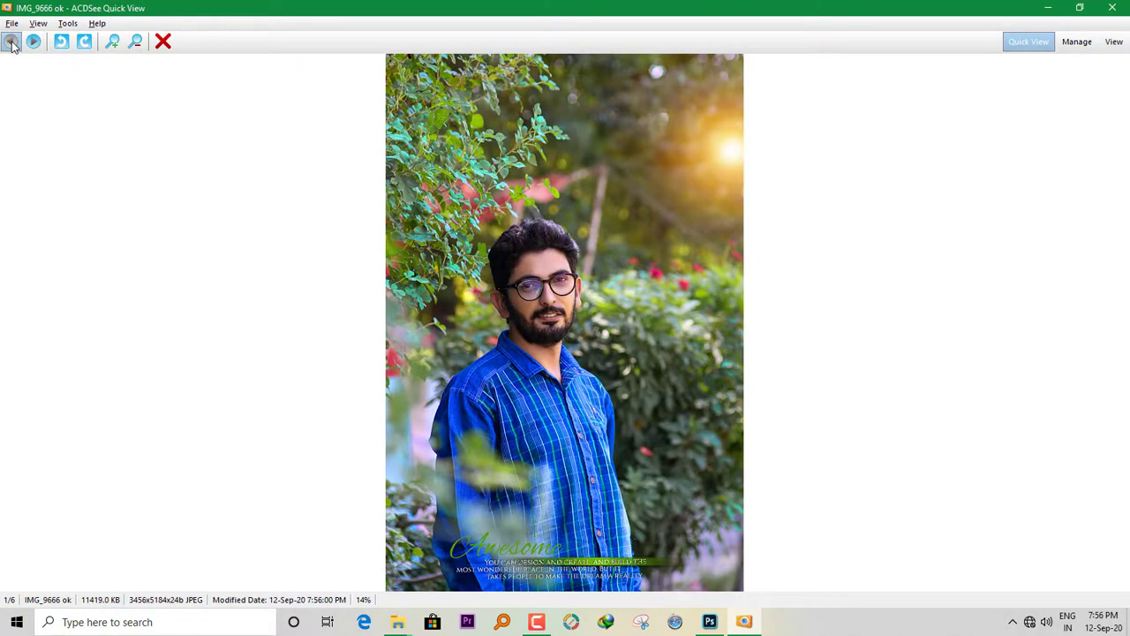